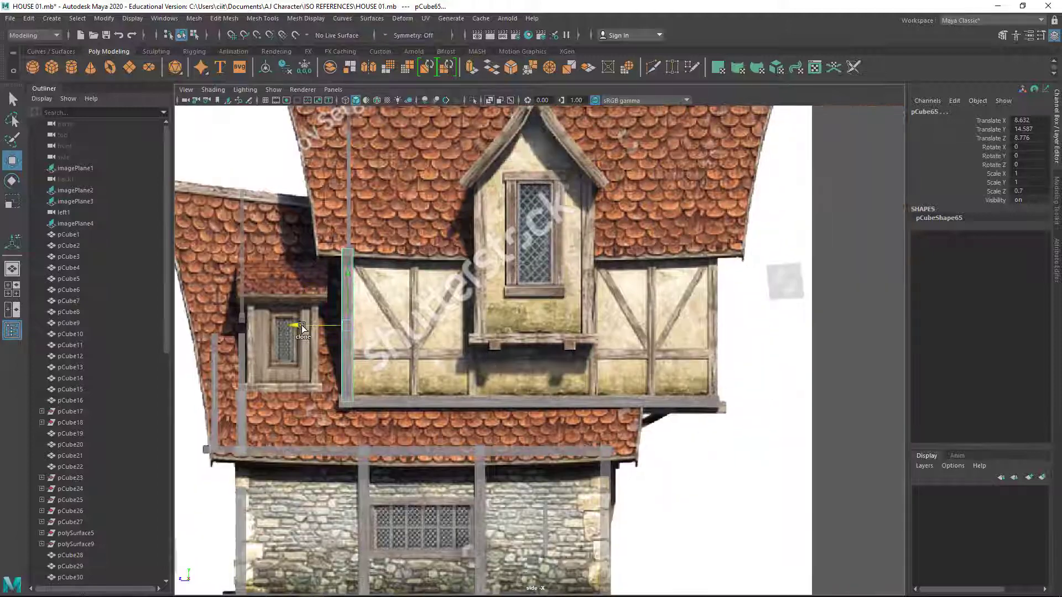
Step: Copy the lower beam up to mid-wall and shorten it into a rail
click(526, 401)
drag(529, 402, 537, 315)
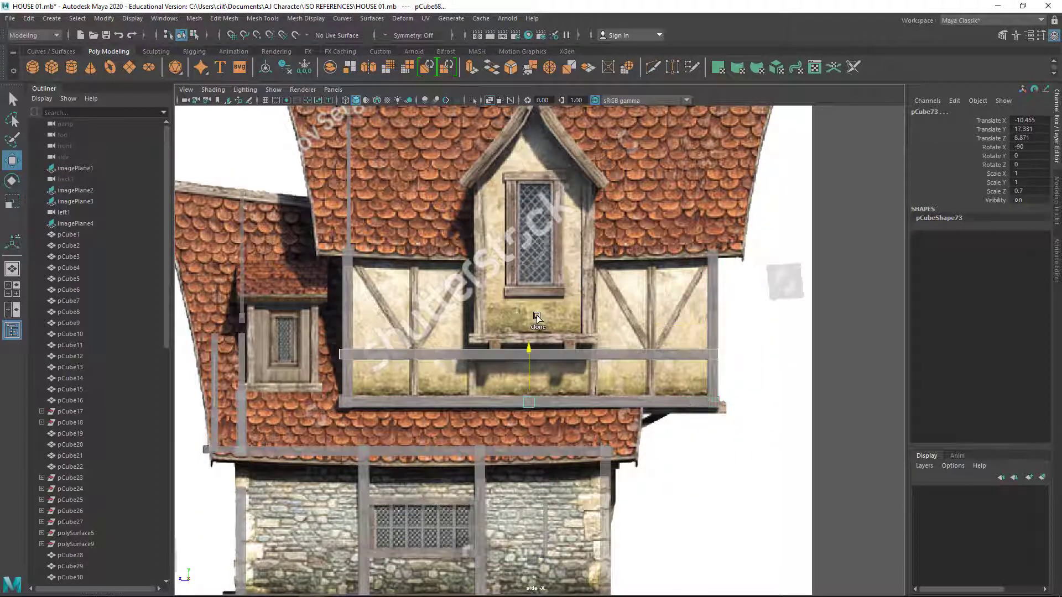
drag(577, 356, 412, 351)
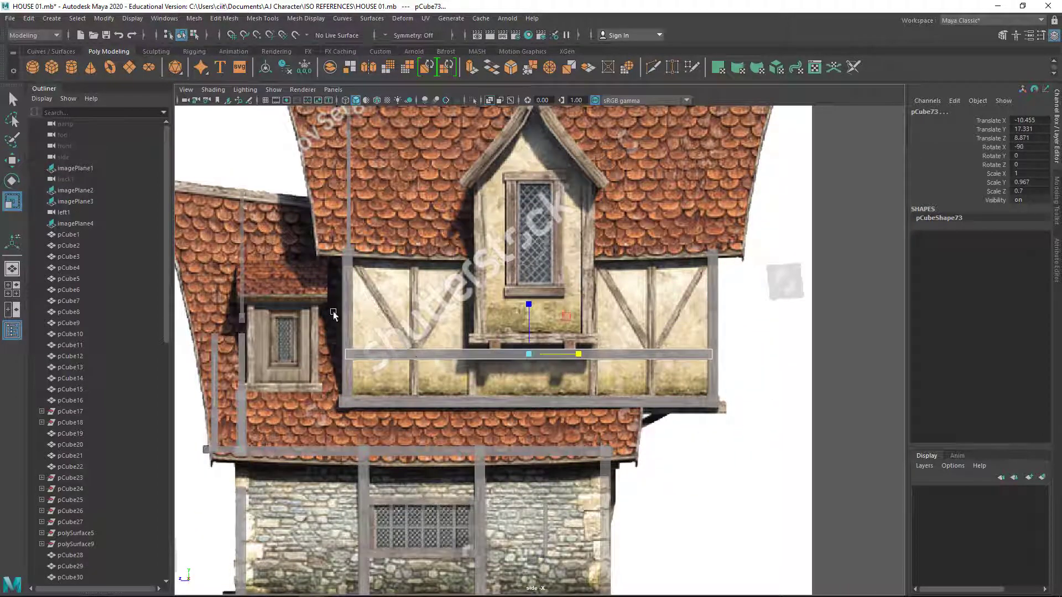
Step: Clone vertical posts further along the wall and up into the left panel
key(w)
click(401, 328)
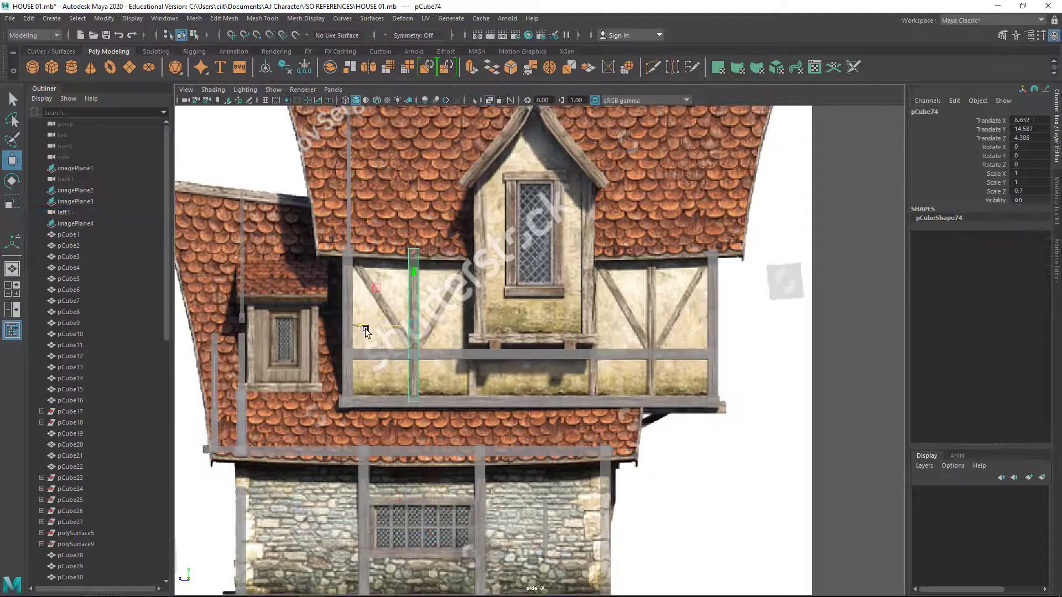
shift+drag(365, 331, 602, 353)
scroll(433, 314, up, 3)
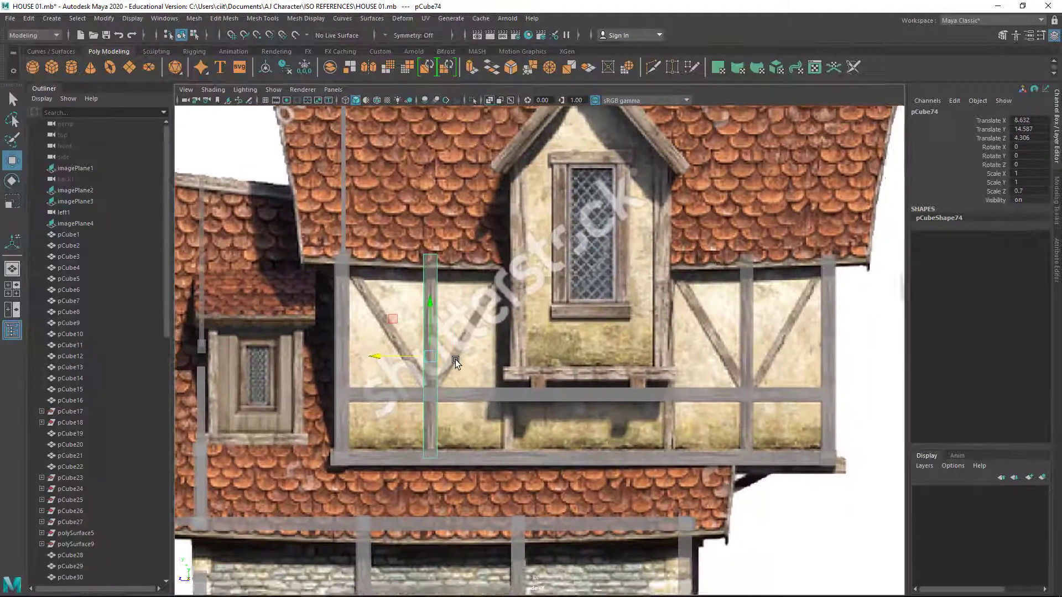
scroll(456, 360, up, 3)
shift+drag(421, 389, 376, 316)
Step: Tilt a cloned post about 35° into a diagonal brace fitted in the left wall panel
drag(410, 265, 396, 237)
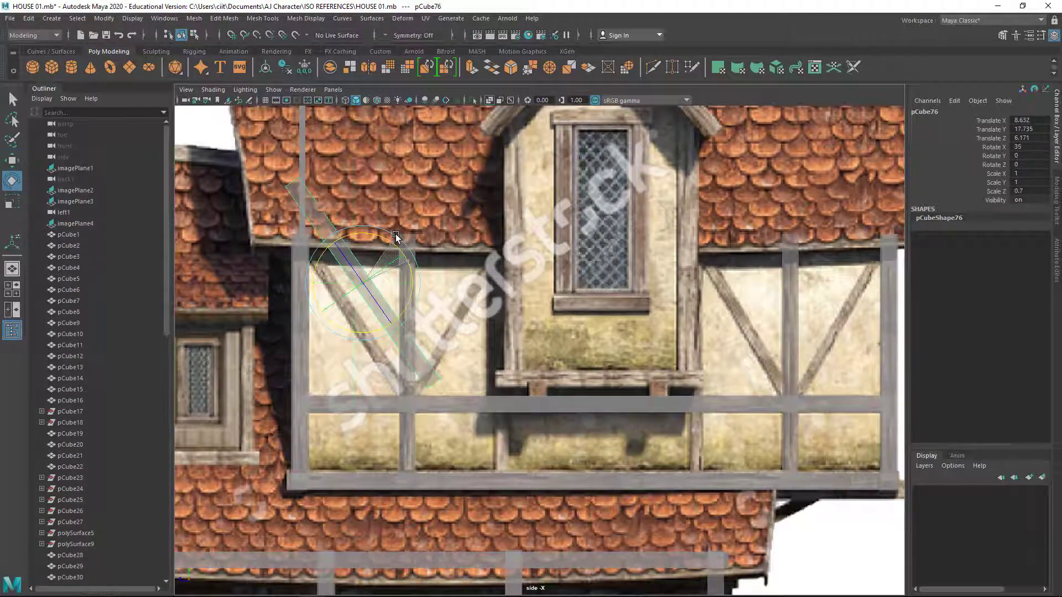
key(w)
drag(362, 282, 347, 308)
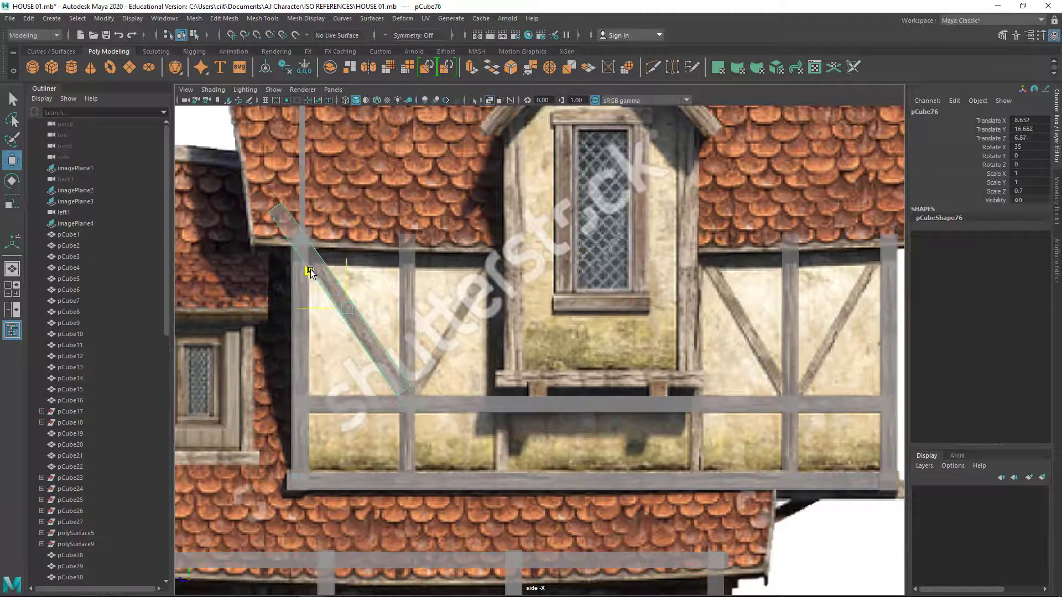
click(1002, 35)
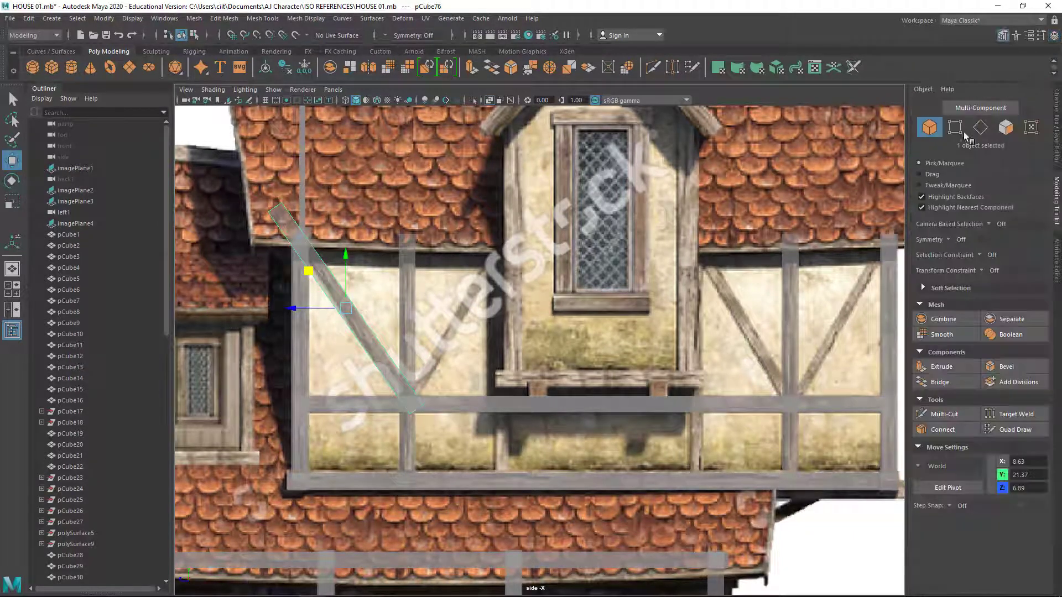
double_click(12, 160)
click(283, 157)
click(420, 109)
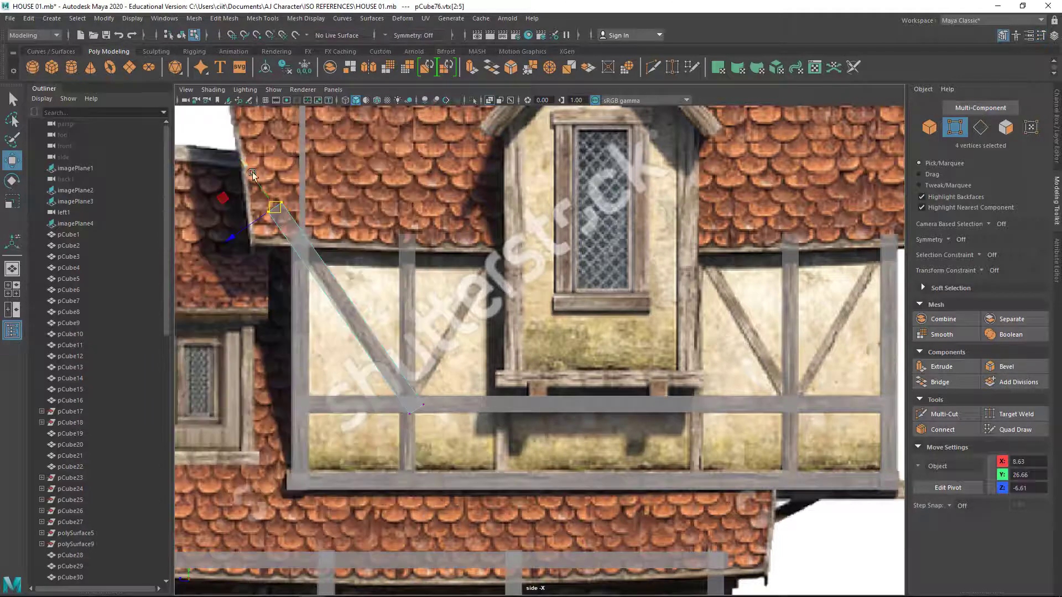
click(929, 127)
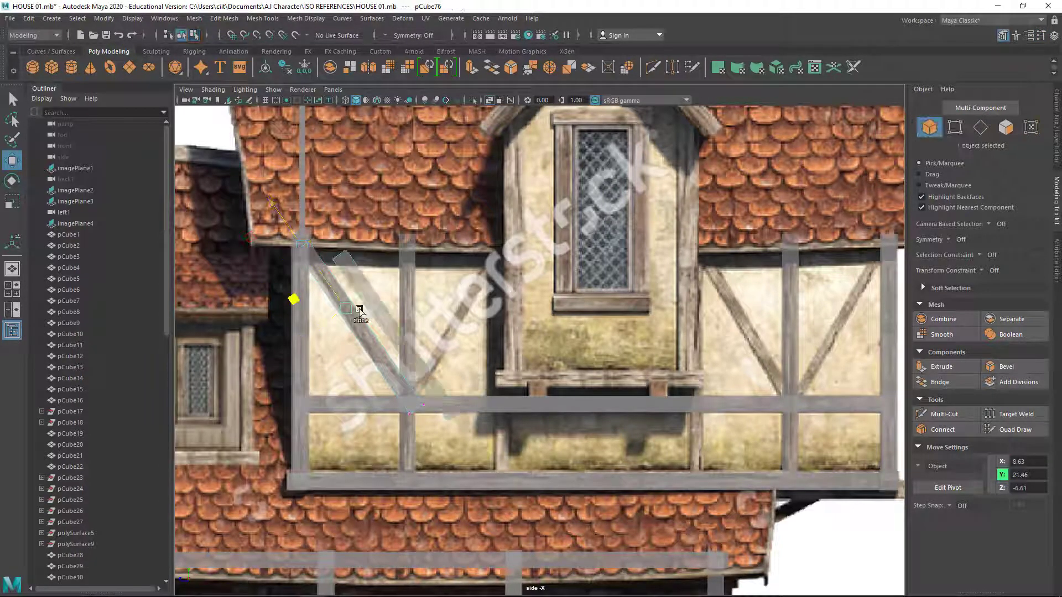
drag(671, 293, 680, 292)
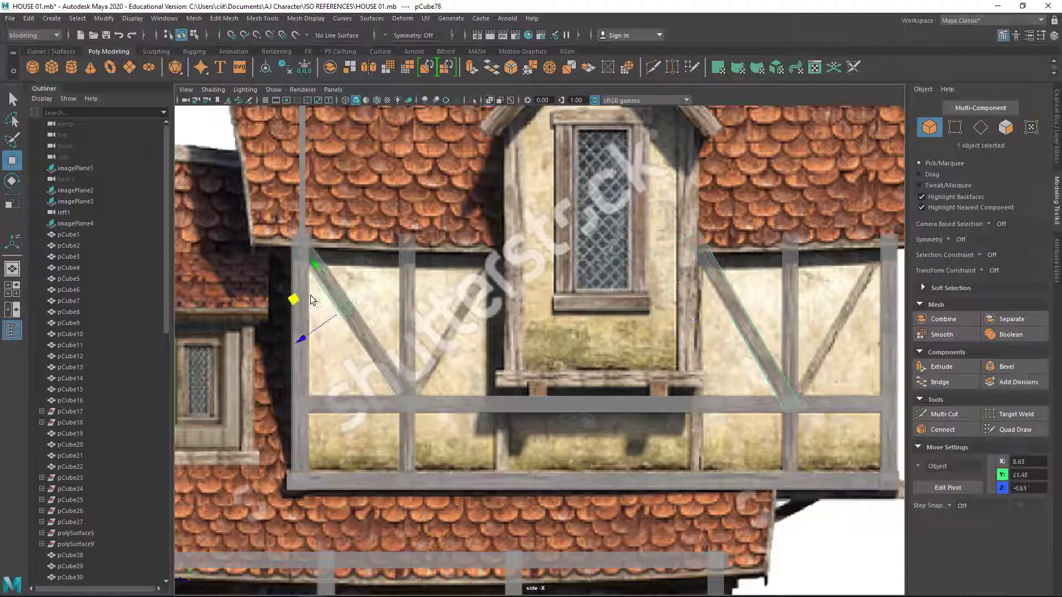
Step: Duplicate the diagonal brace and place the mirrored copy in the other panel
key(ctrl+d)
drag(337, 254, 482, 266)
drag(422, 278, 426, 281)
alt+middle_drag(837, 260, 668, 260)
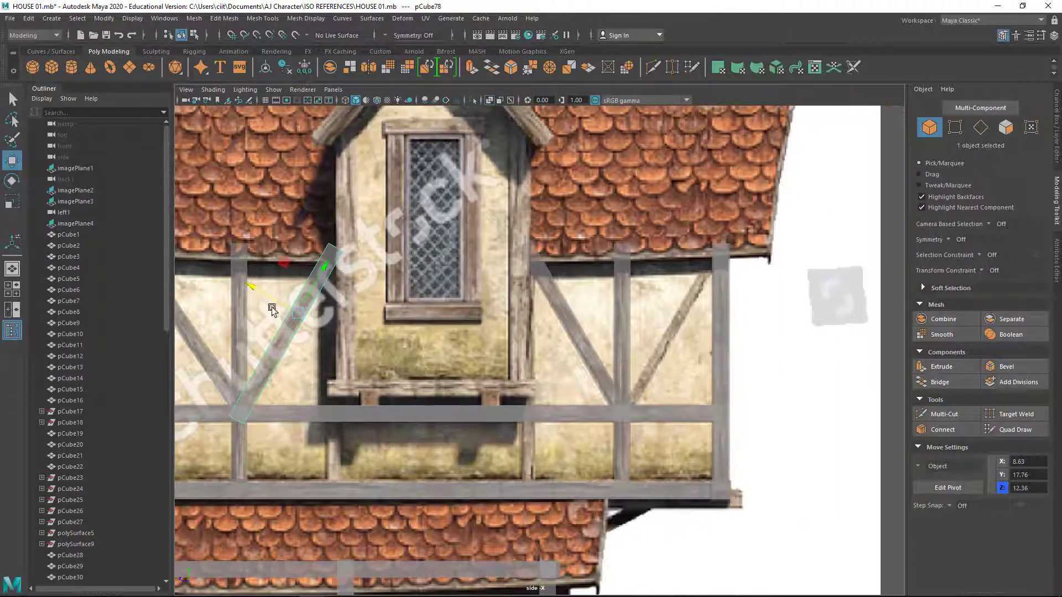
Step: Orbit the enlarged perspective view to inspect the frame and adjust a diagonal brace's scale
key(space)
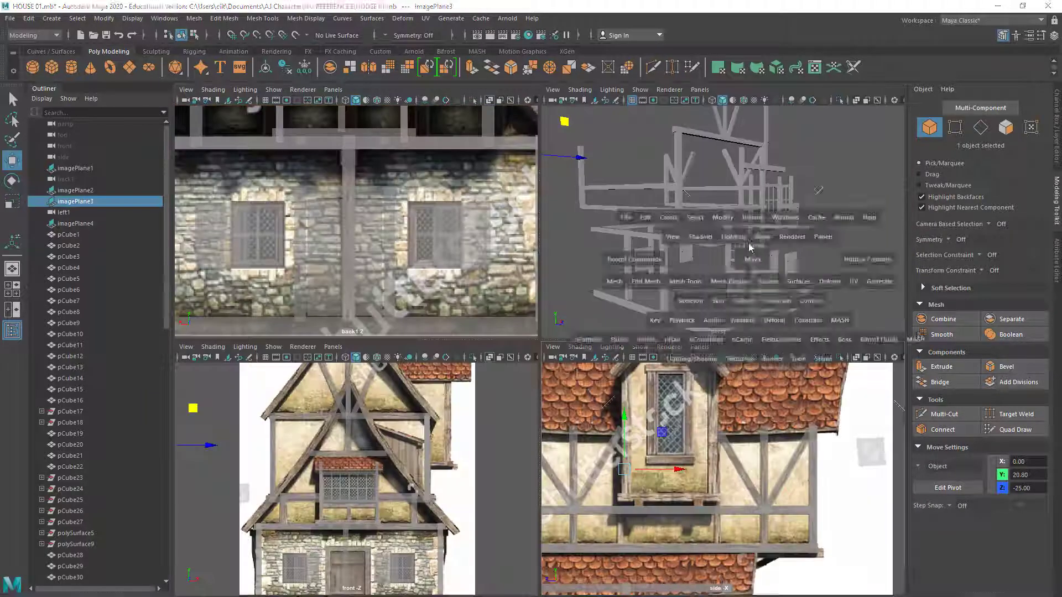
key(space)
alt+drag(571, 330, 542, 396)
click(542, 396)
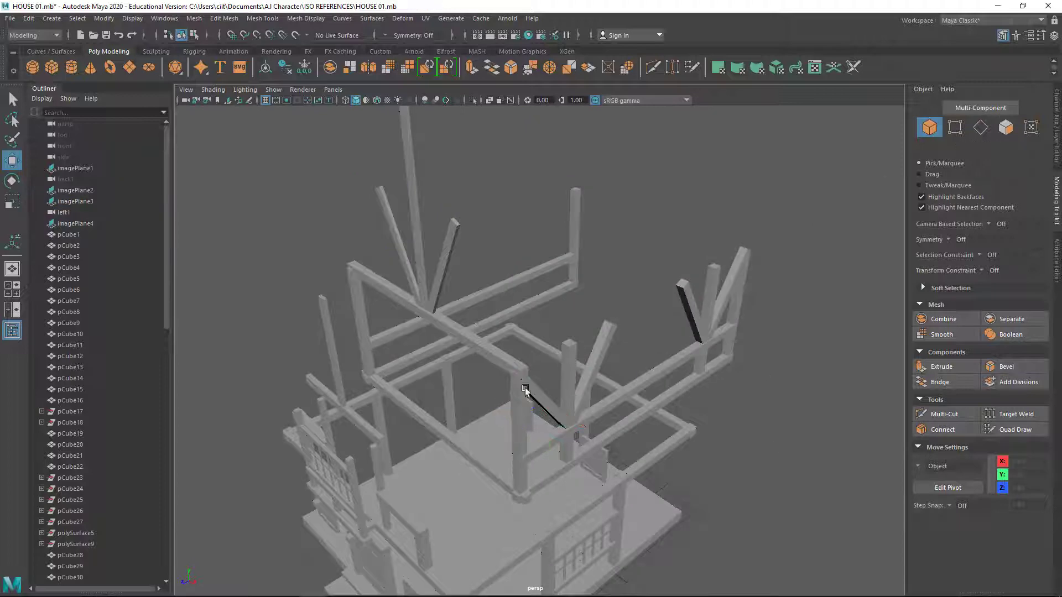
alt+drag(730, 315, 765, 356)
key(r)
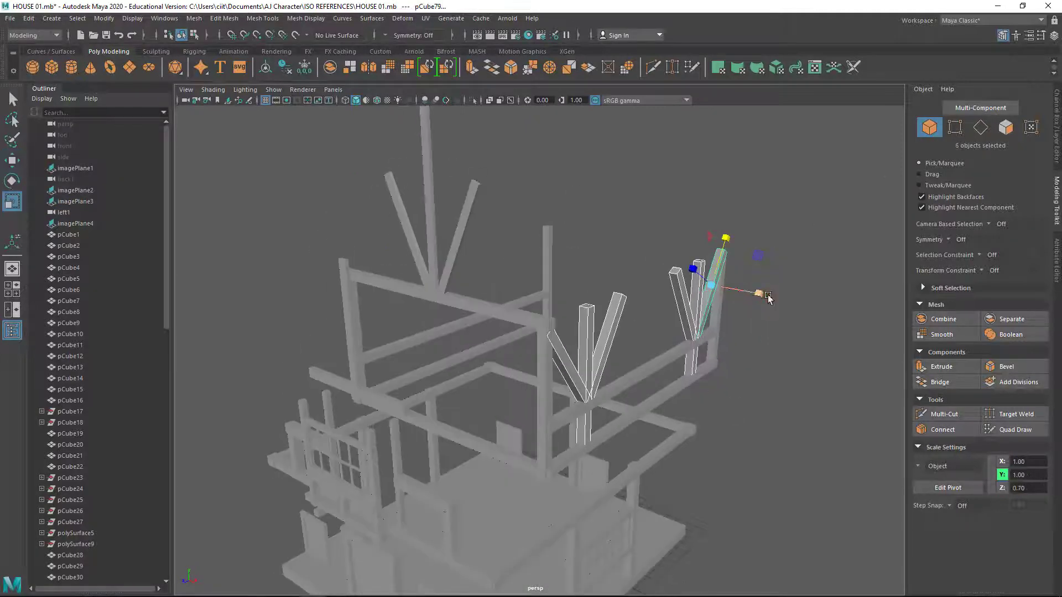
scroll(707, 357, up, 3)
scroll(707, 357, down, 3)
key(w)
alt+drag(758, 439, 641, 414)
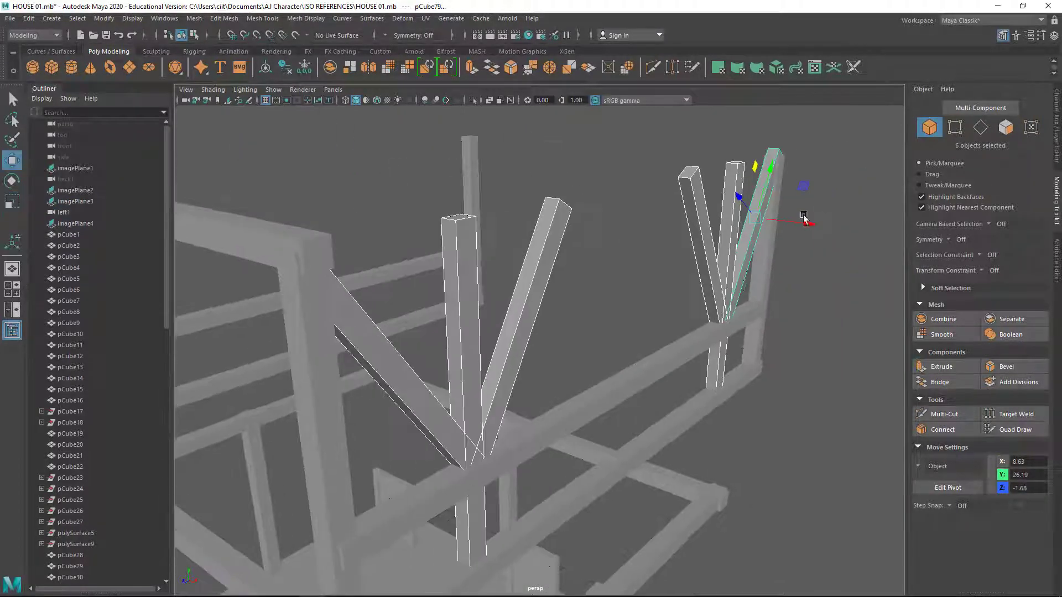
click(640, 413)
Step: Save the scene and select a vertical beam in the enlarged side view
key(ctrl+s)
key(space)
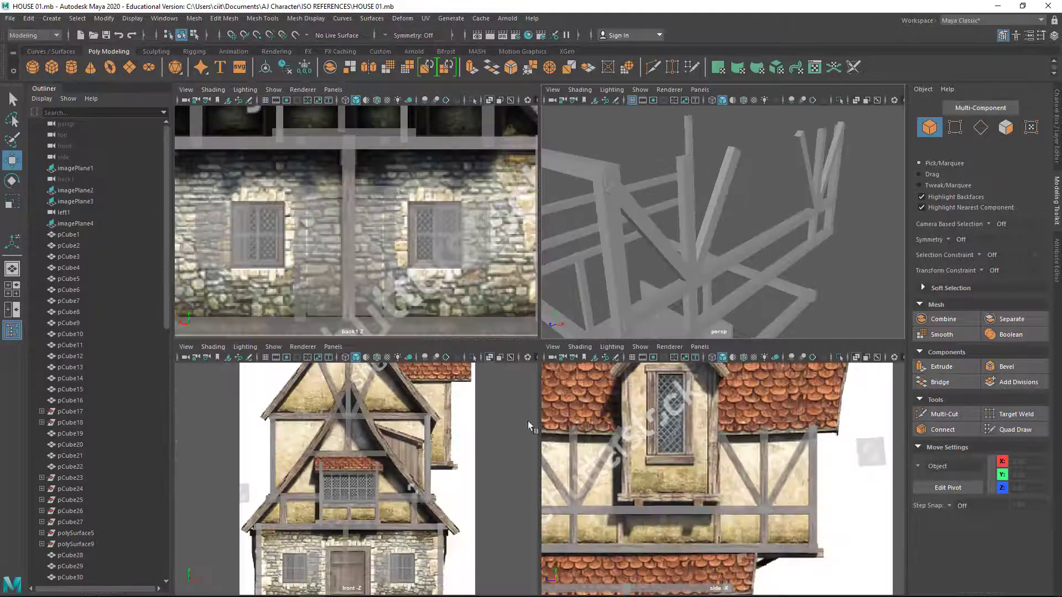
key(space)
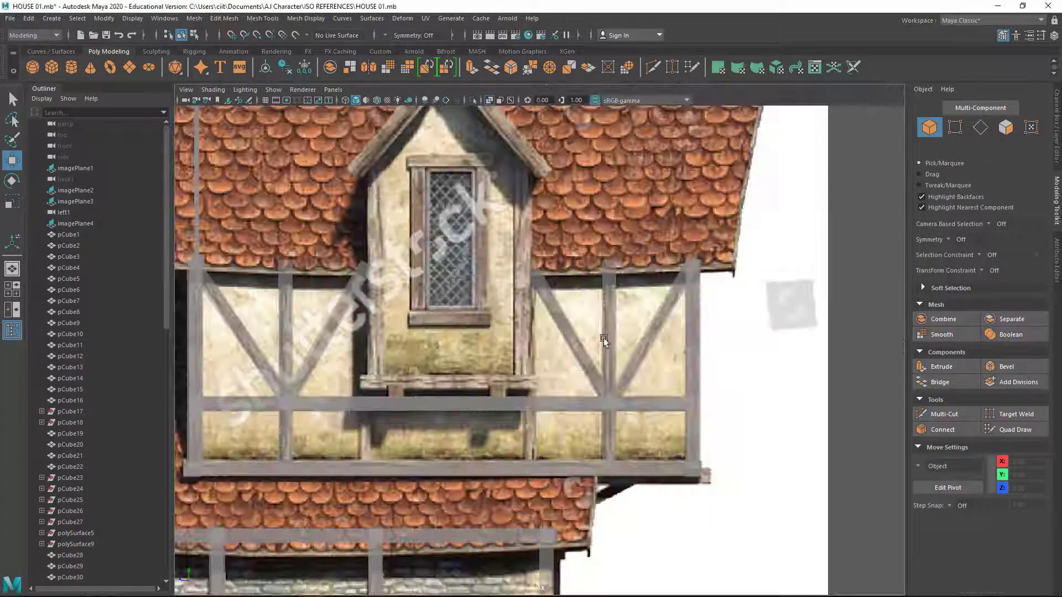
click(529, 354)
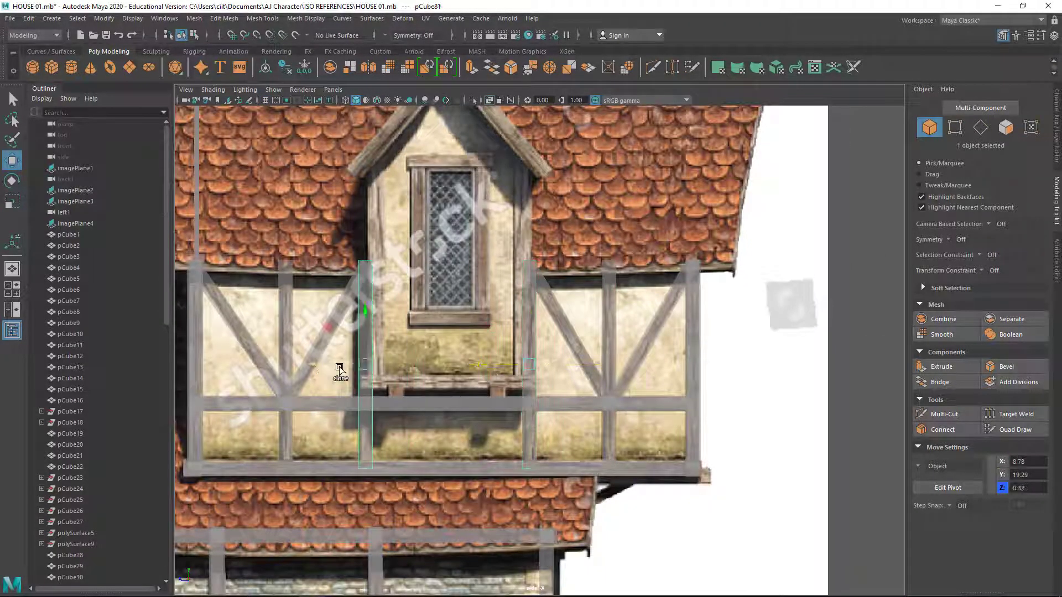
click(439, 357)
Step: Reselect the vertical beam, add another beam, and bring up the bottom-right panel's camera choices
key(space)
key(space)
key(ctrl+z)
key(space)
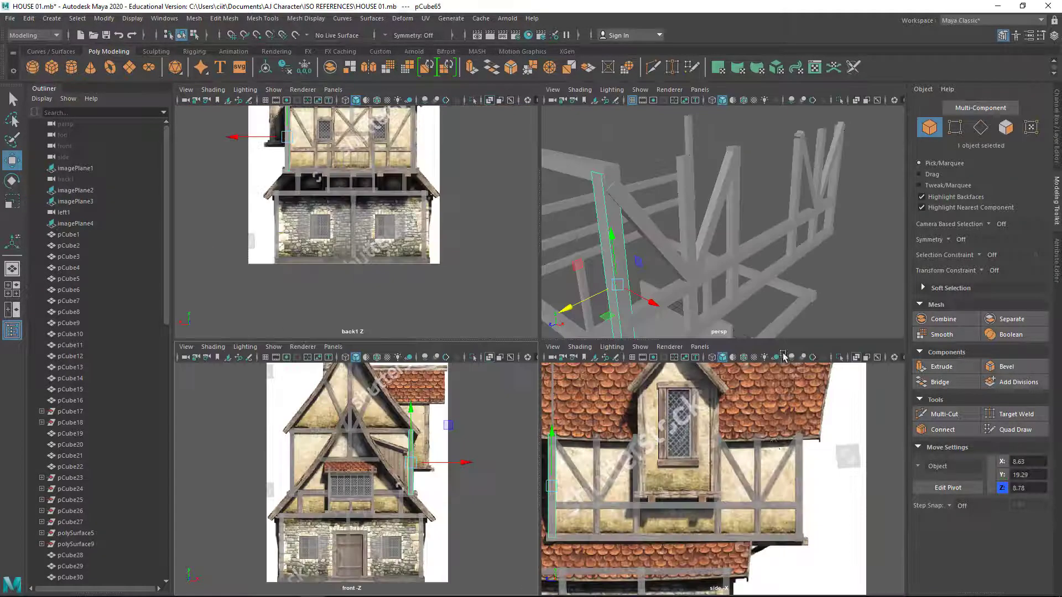
shift+click(796, 486)
key(space)
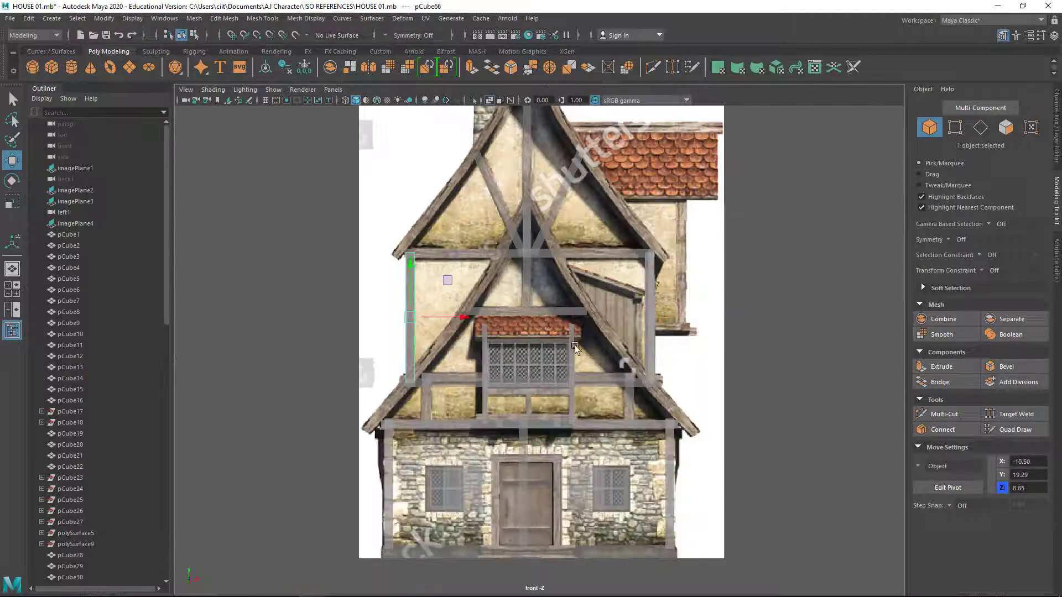
key(space)
key(space)
key(space)
click(700, 347)
mouse_move(710, 404)
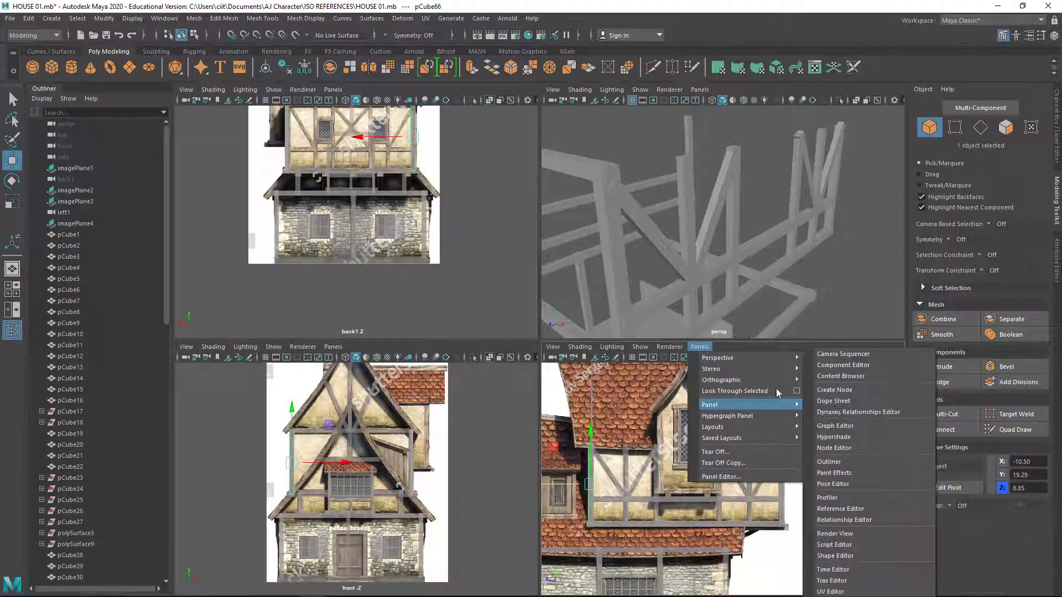
Step: Set the bottom-right panel to the left1 camera and maximize it
click(836, 403)
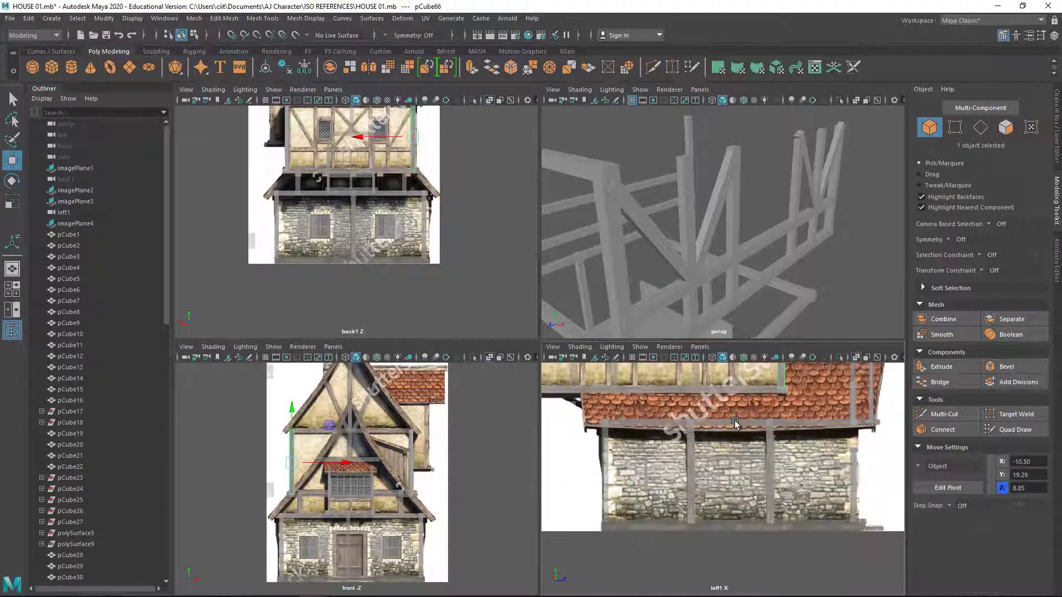
key(space)
key(space)
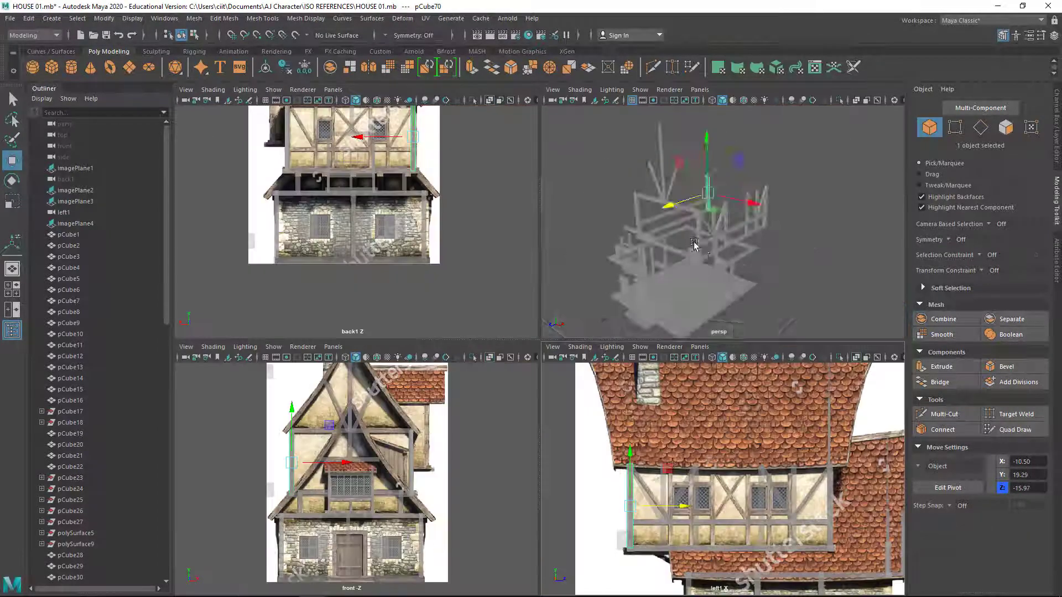
key(space)
scroll(357, 387, up, 2)
Step: Duplicate the vertical post several times, placing copies beside and between the windows
key(ctrl+d)
drag(353, 419, 450, 421)
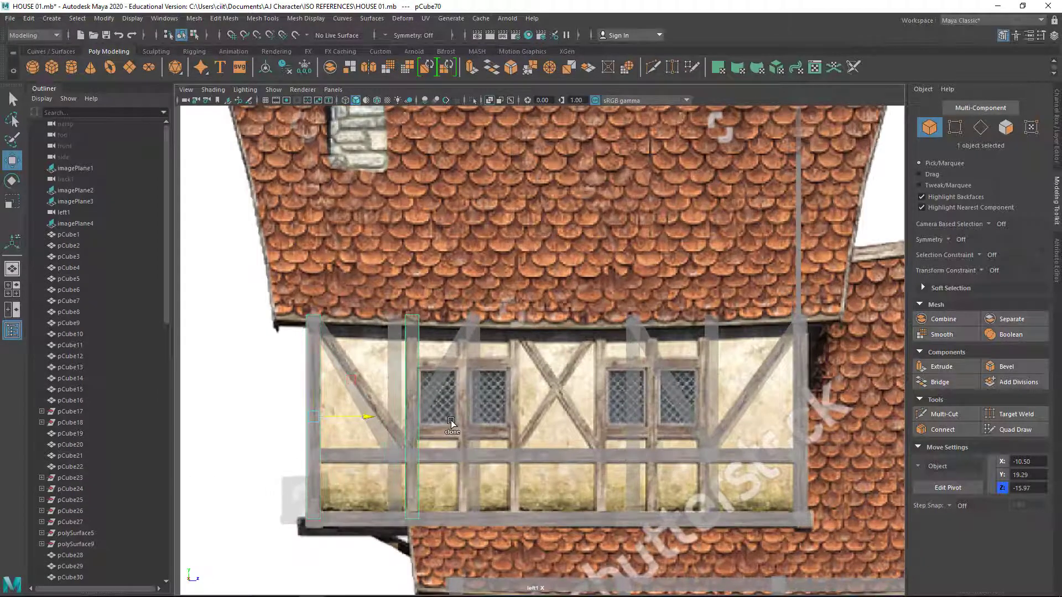
scroll(450, 421, up, 2)
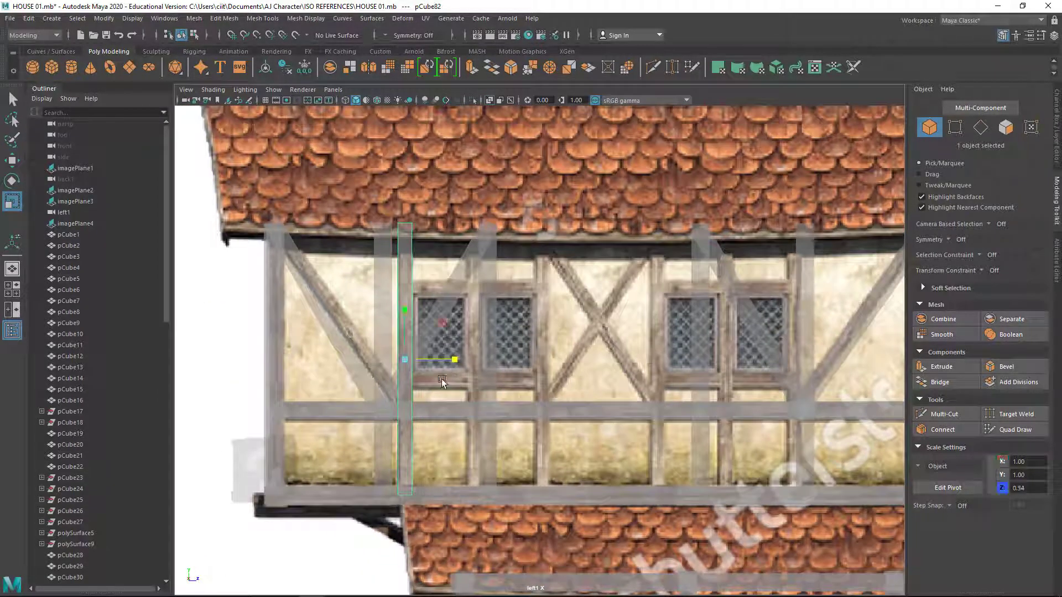
key(ctrl+d)
key(w)
drag(512, 382, 653, 392)
alt+middle_drag(653, 391, 431, 356)
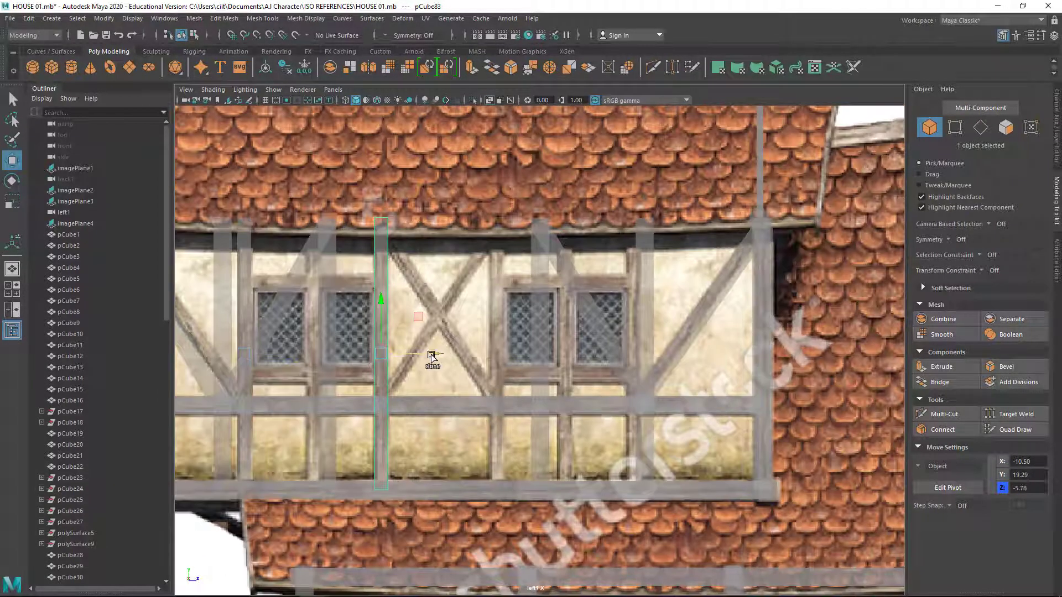
drag(431, 355, 682, 351)
key(ctrl+d)
mouse_move(683, 351)
alt+middle_down()
mouse_move(759, 418)
mouse_move(454, 340)
mouse_move(560, 366)
mouse_move(399, 361)
alt+middle_up()
key(ctrl+d)
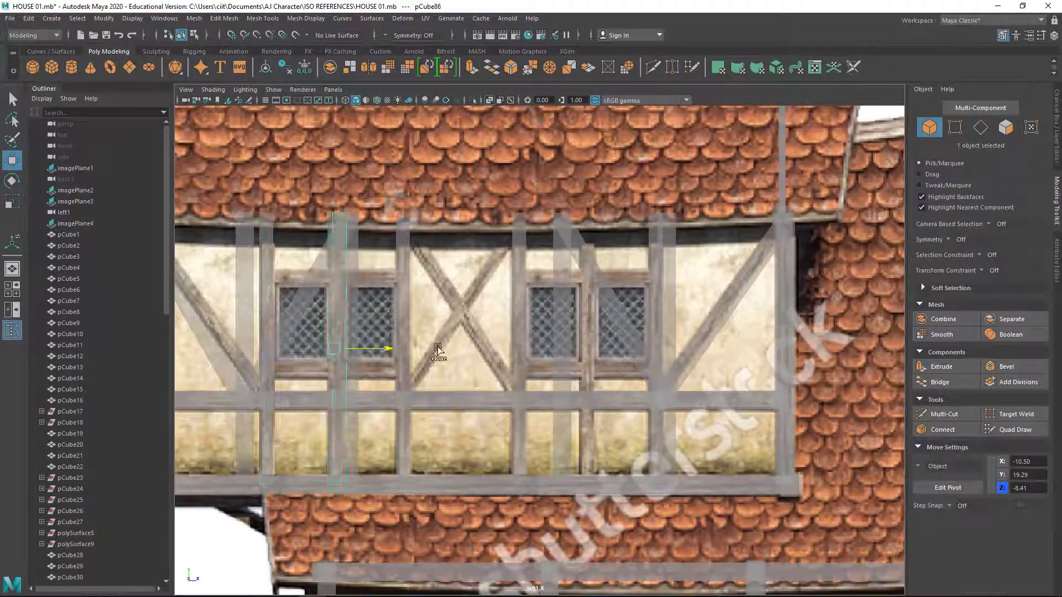
drag(400, 361, 576, 357)
Step: Shorten the long beam to span the left window pair and raise a clone as a second rail
scroll(576, 357, down, 3)
click(557, 380)
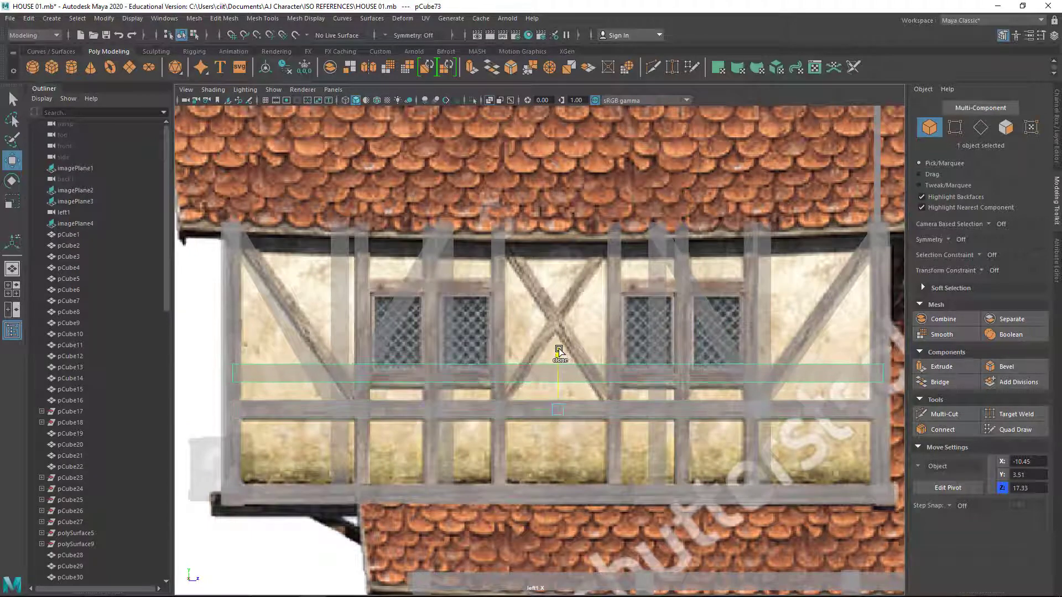
mouse_move(502, 377)
mouse_down()
mouse_move(541, 383)
mouse_move(400, 379)
mouse_up()
key(w)
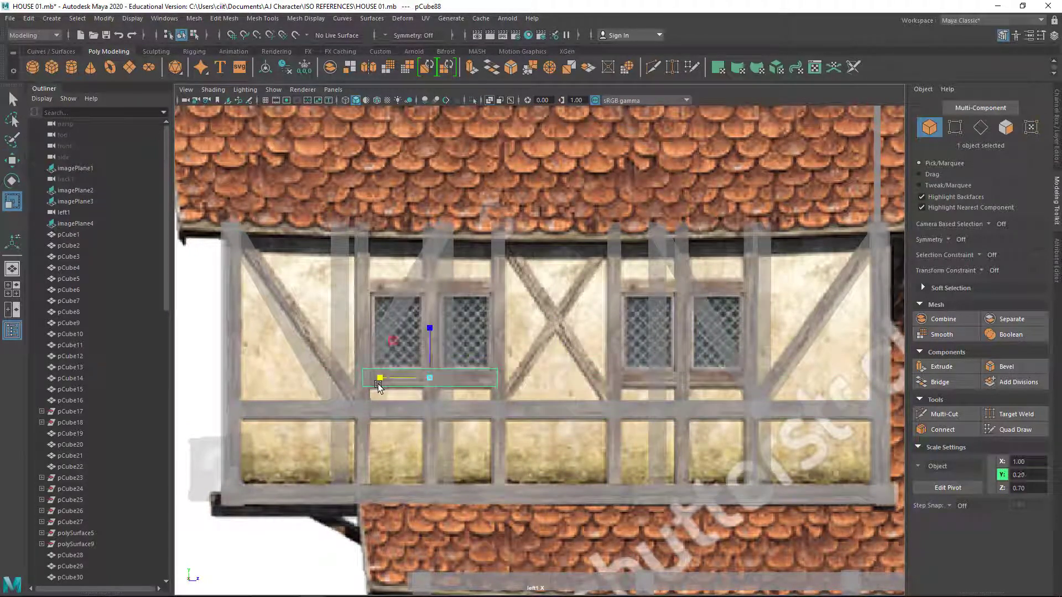
key(w)
shift+drag(429, 338, 437, 248)
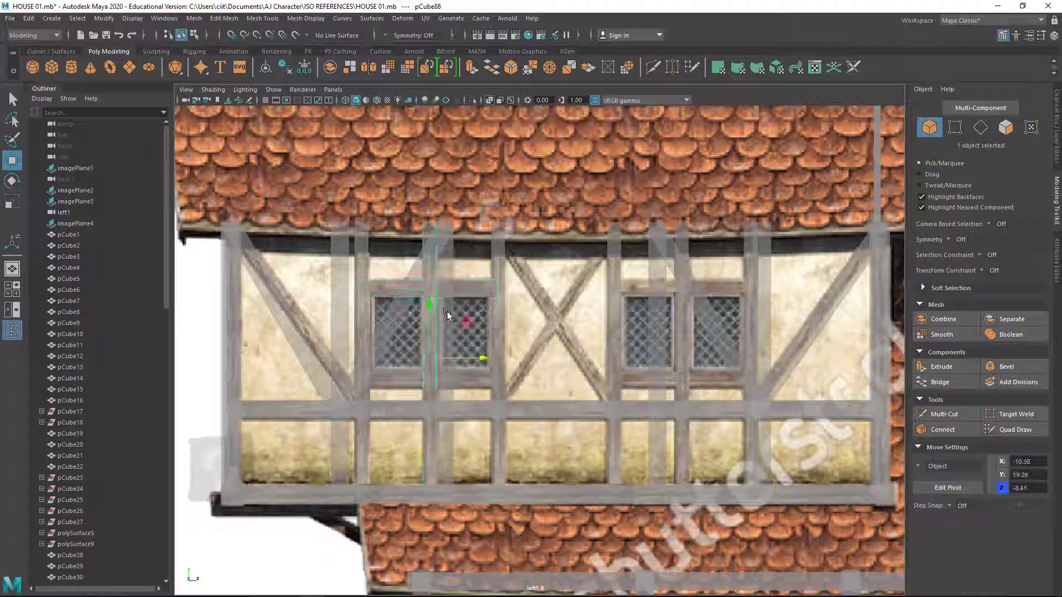
key(space)
Step: Orbit the perspective view to check the side-wall window frame
key(space)
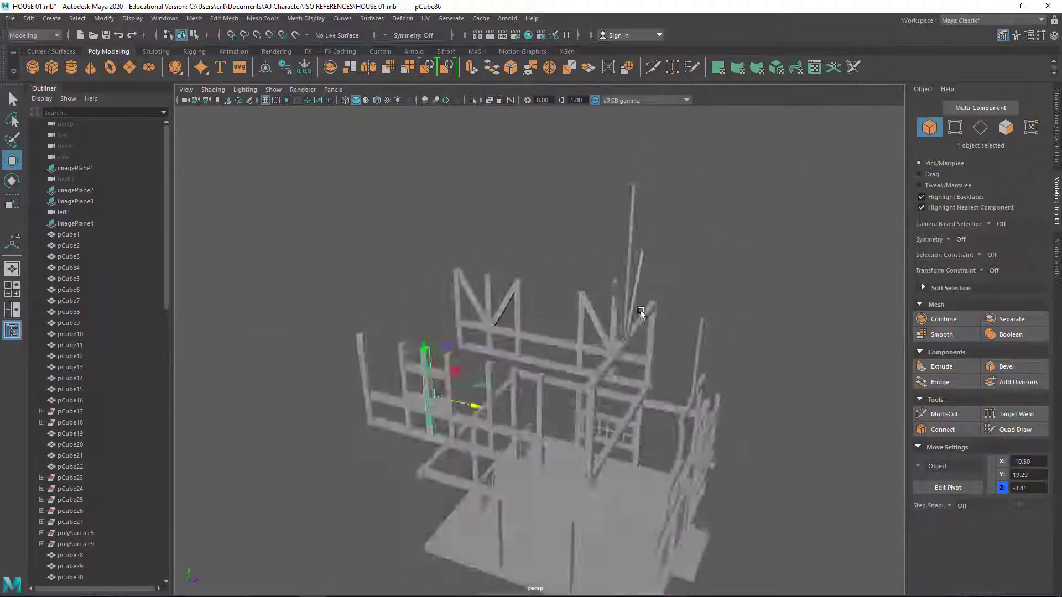
alt+drag(641, 310, 659, 280)
key(space)
key(space)
key(space)
alt+drag(708, 309, 739, 293)
key(space)
key(r)
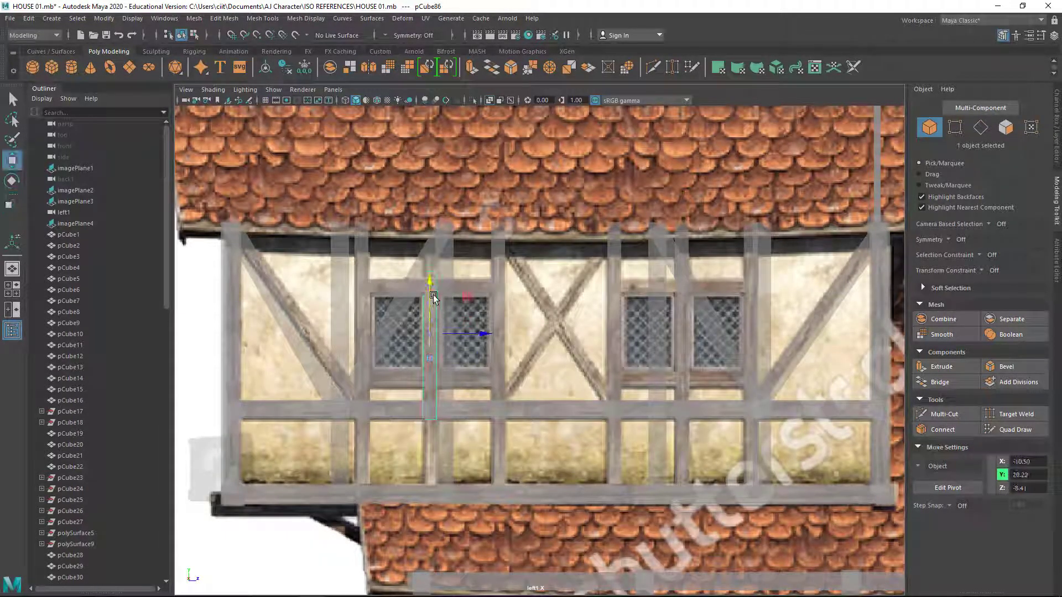
Step: Combine the bottom bar, top bar and mullion via Mesh > Combine, then move the frame onto the right window
shift+click(477, 380)
shift+click(470, 288)
shift+click(498, 332)
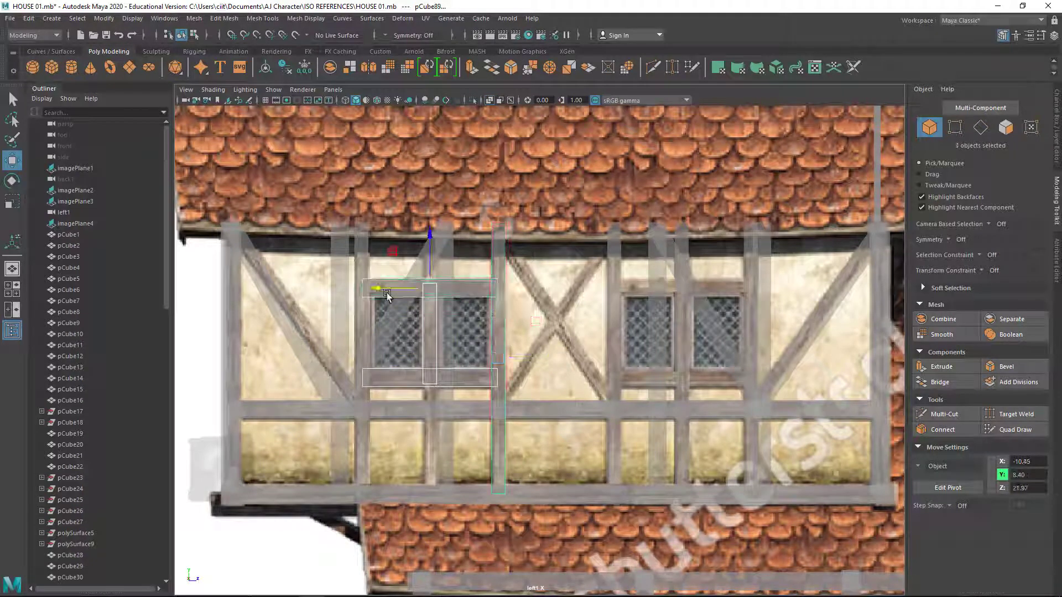
click(195, 18)
click(215, 55)
drag(466, 332, 722, 351)
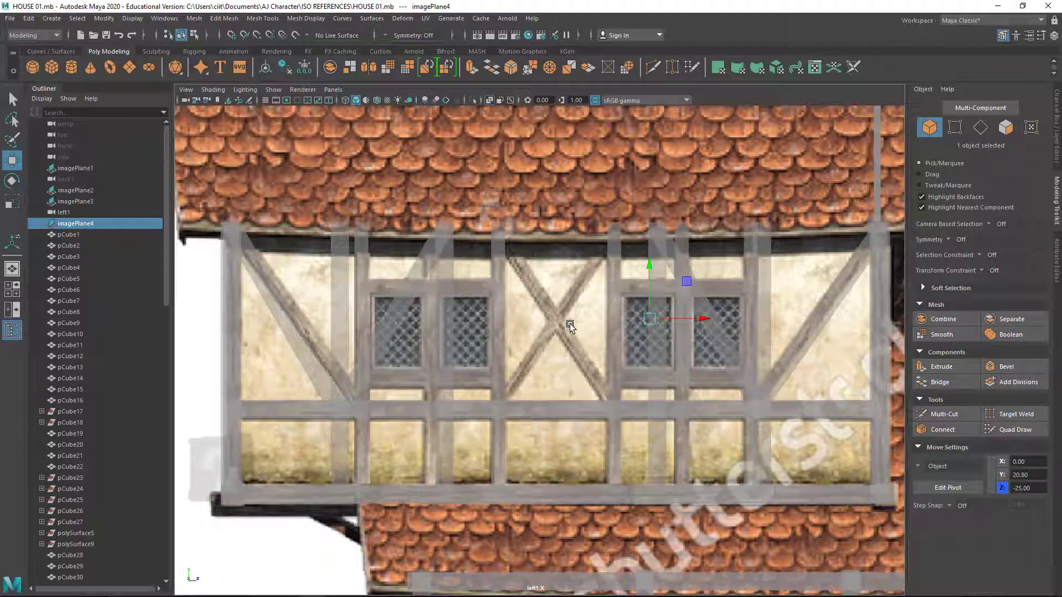
click(430, 334)
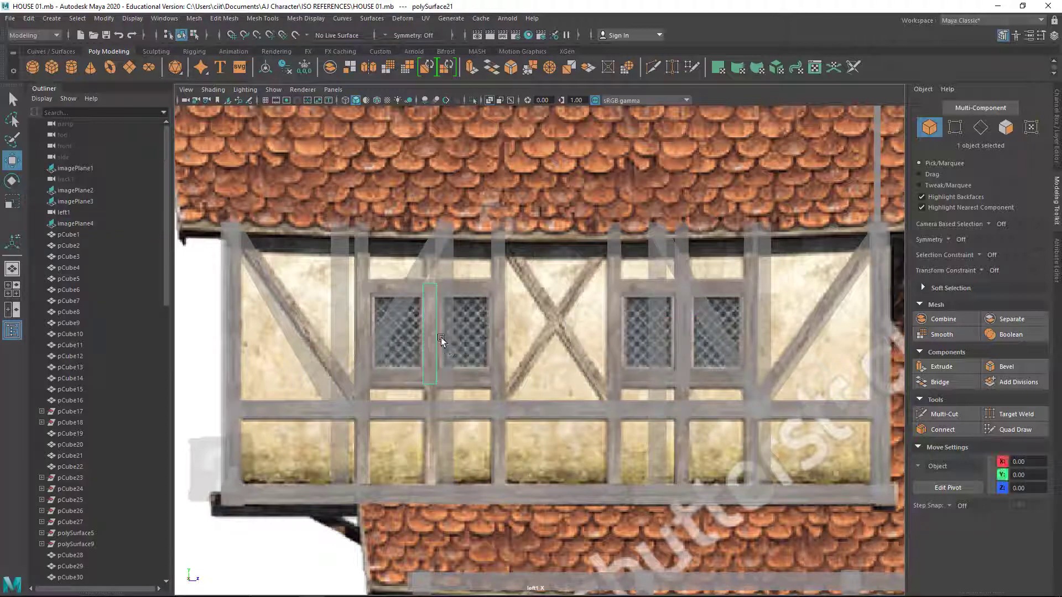
Step: Try World axis orientation in the Move Tool settings, then revert it to Object
key(ctrl+shift+a)
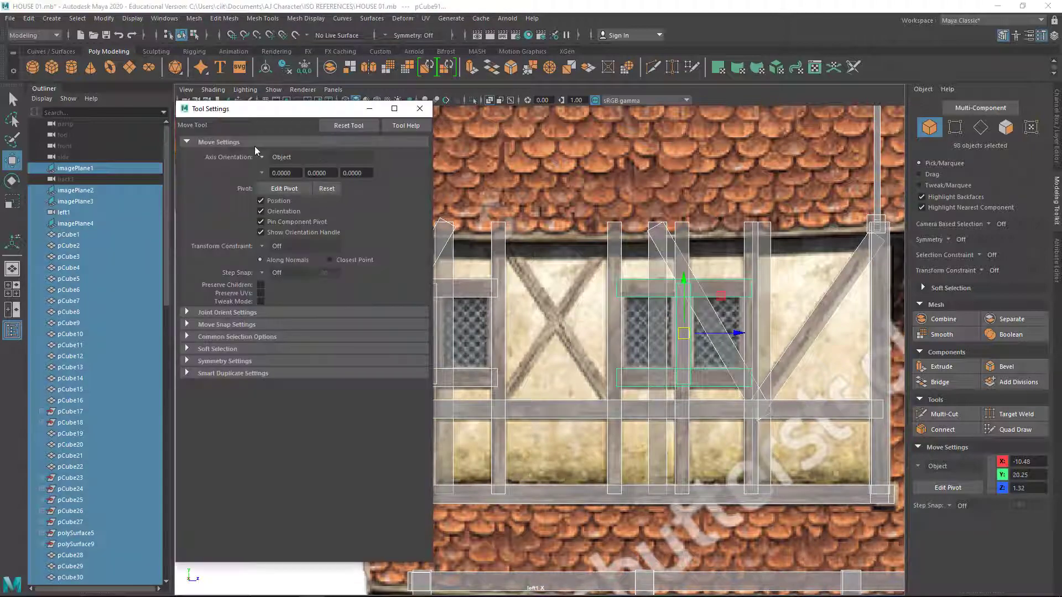
click(262, 157)
click(285, 173)
click(329, 156)
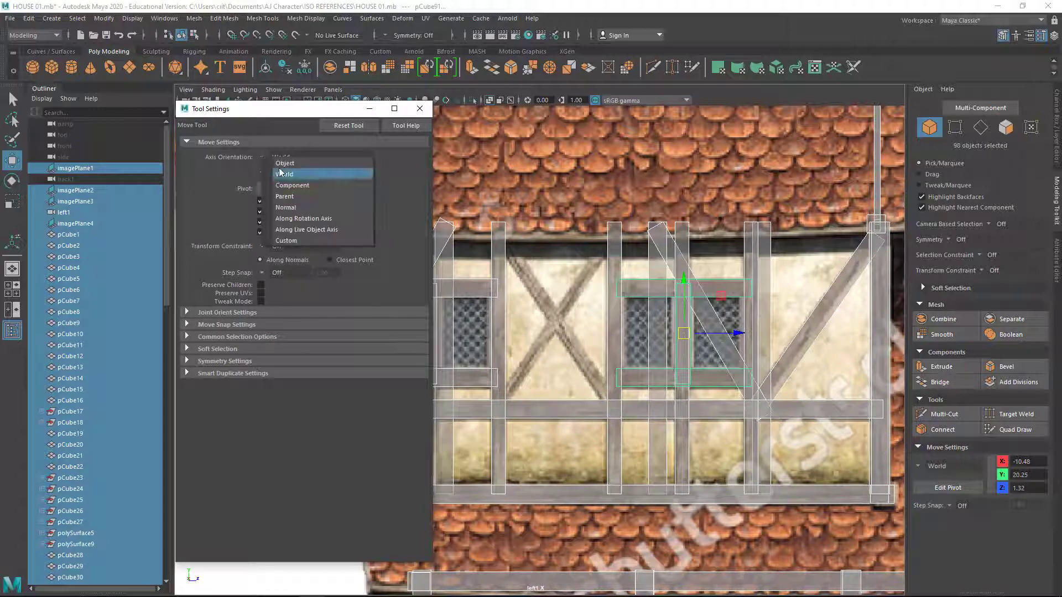
click(285, 163)
click(420, 109)
Step: With the lintel beam selected, keep the Move Tool axis orientation on Object
click(523, 370)
scroll(529, 330, down, 5)
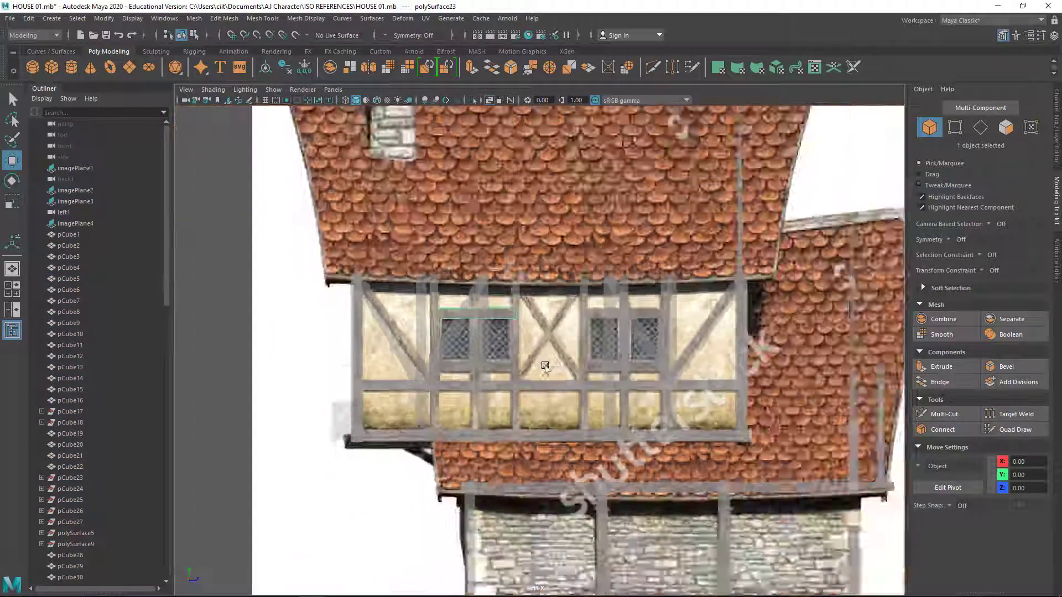
key(ctrl+a)
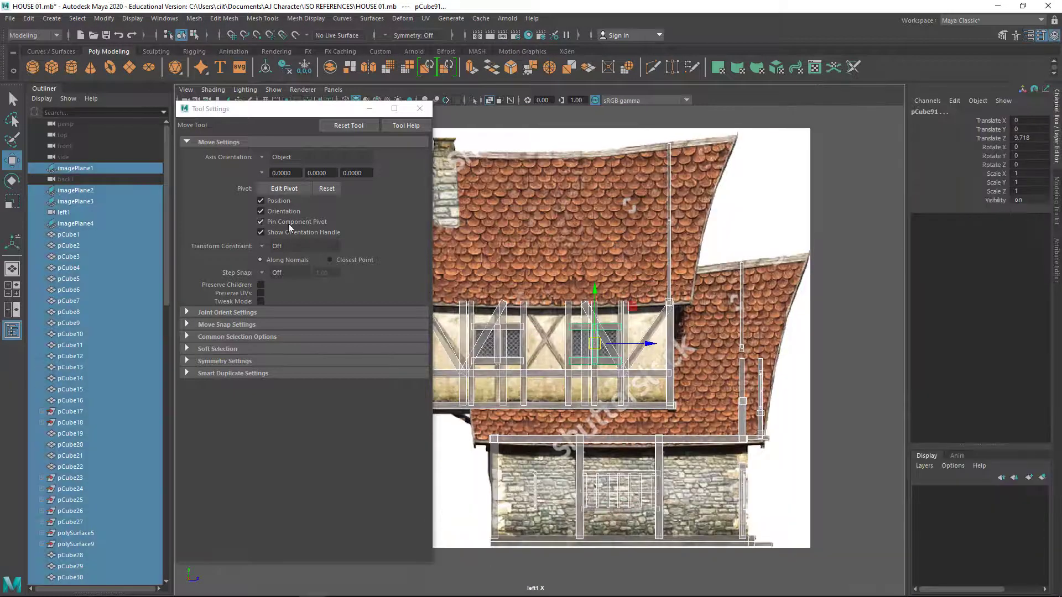
click(262, 157)
click(309, 161)
click(420, 108)
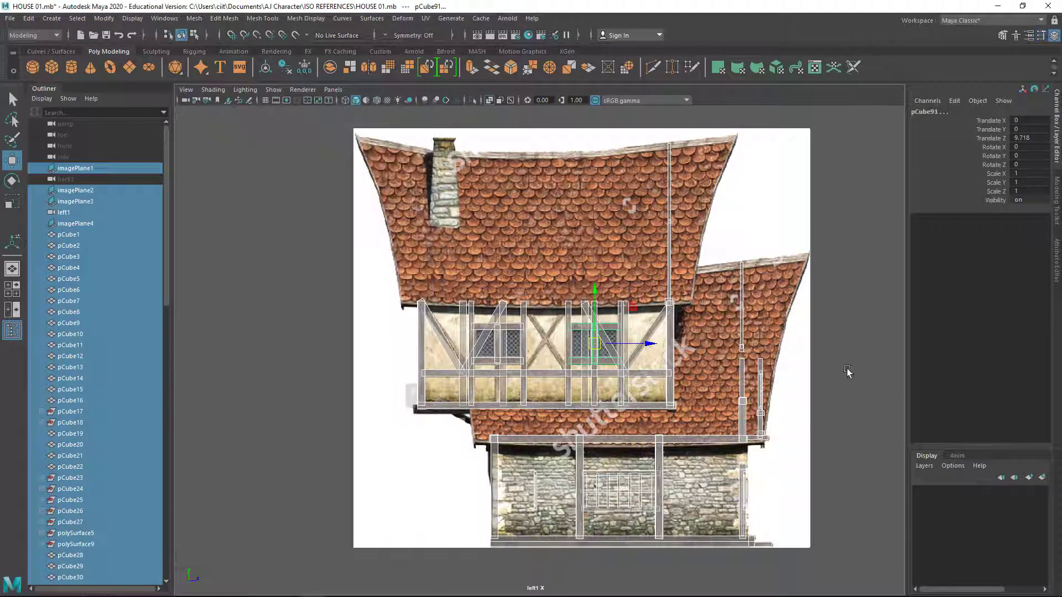
Step: Select the mullion, lintel and lower beam in turn, ending on the thin vertical beam
click(501, 341)
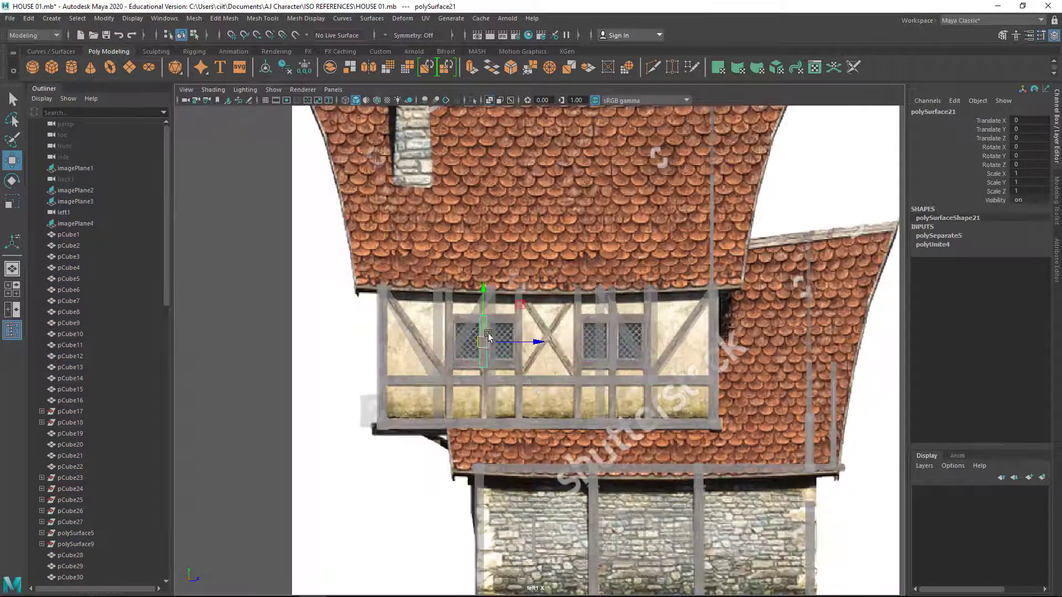
click(483, 316)
scroll(446, 297, up, 3)
click(1042, 35)
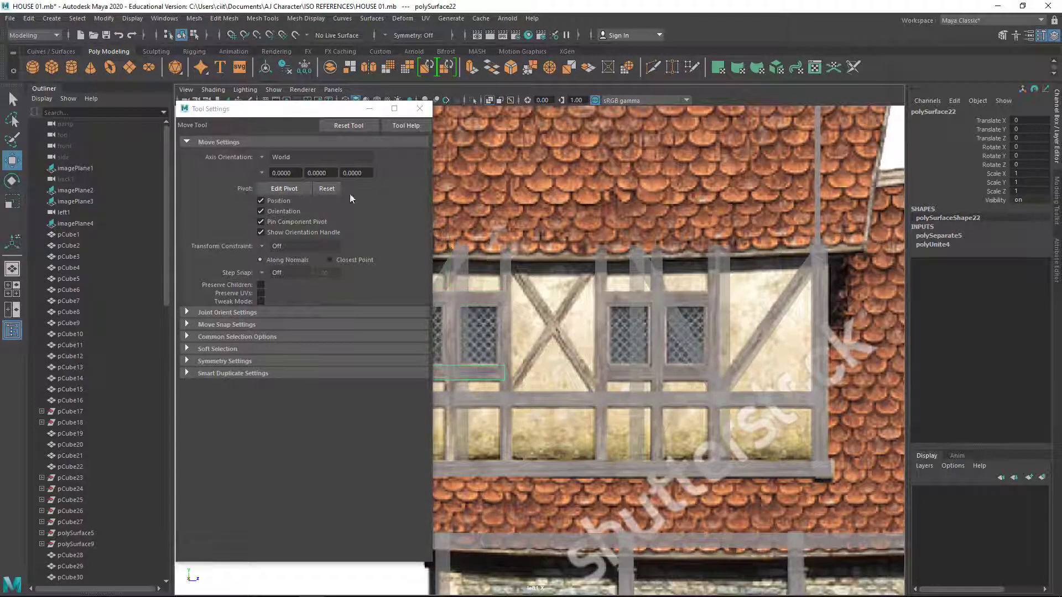
click(676, 368)
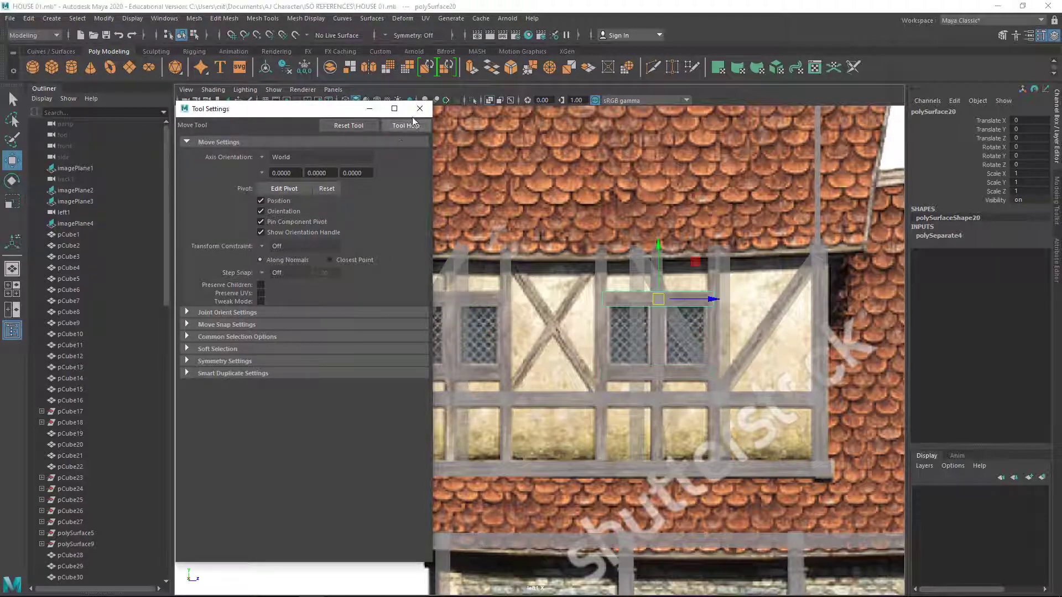
click(419, 108)
click(528, 347)
click(426, 353)
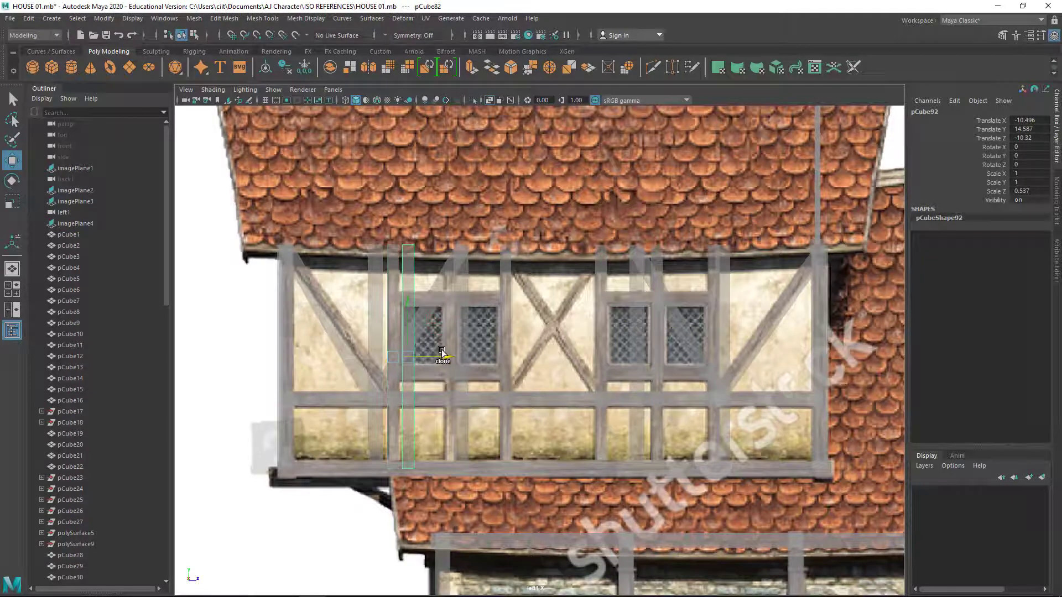
Step: Reshape the beam's vertices so the block fills the left window pane, bottom to right edge
scroll(608, 390, up, 3)
scroll(556, 358, up, 2)
scroll(556, 359, down, 3)
click(1003, 34)
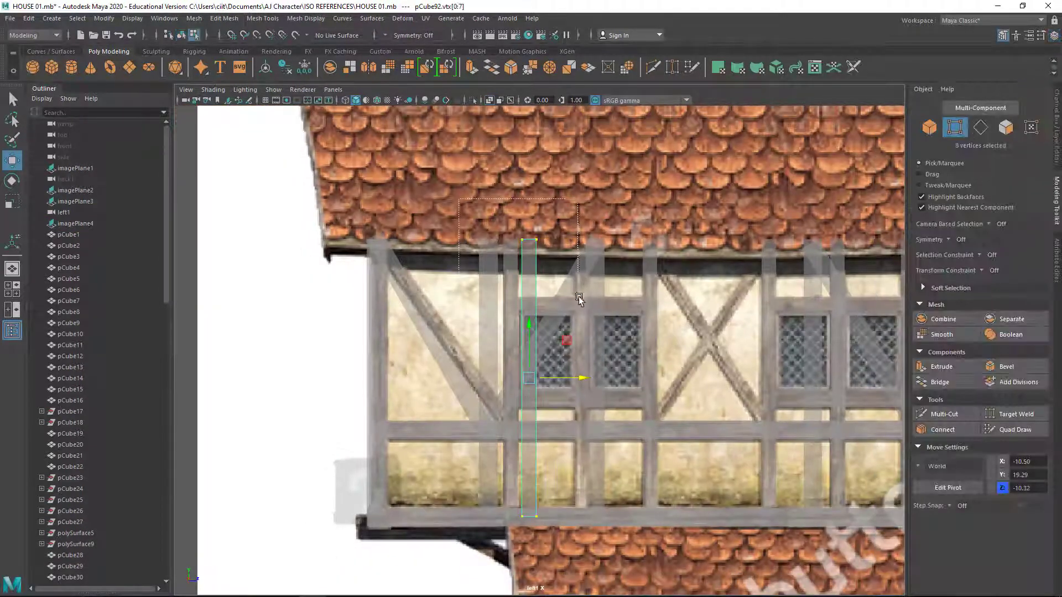
middle_drag(529, 498, 541, 367)
scroll(541, 367, up, 3)
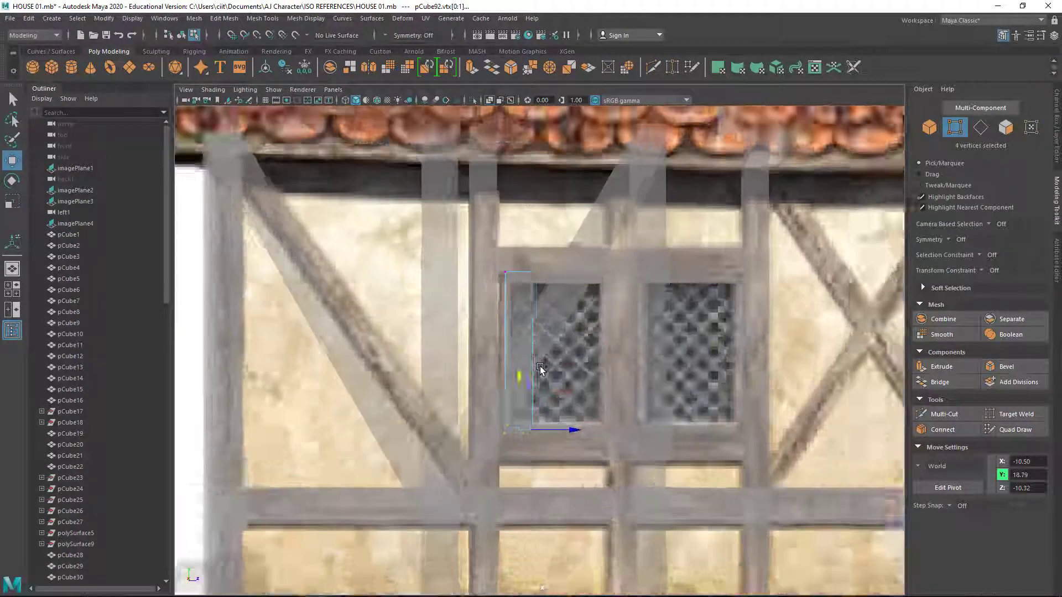
scroll(545, 421, up, 2)
key(F8)
key(F8)
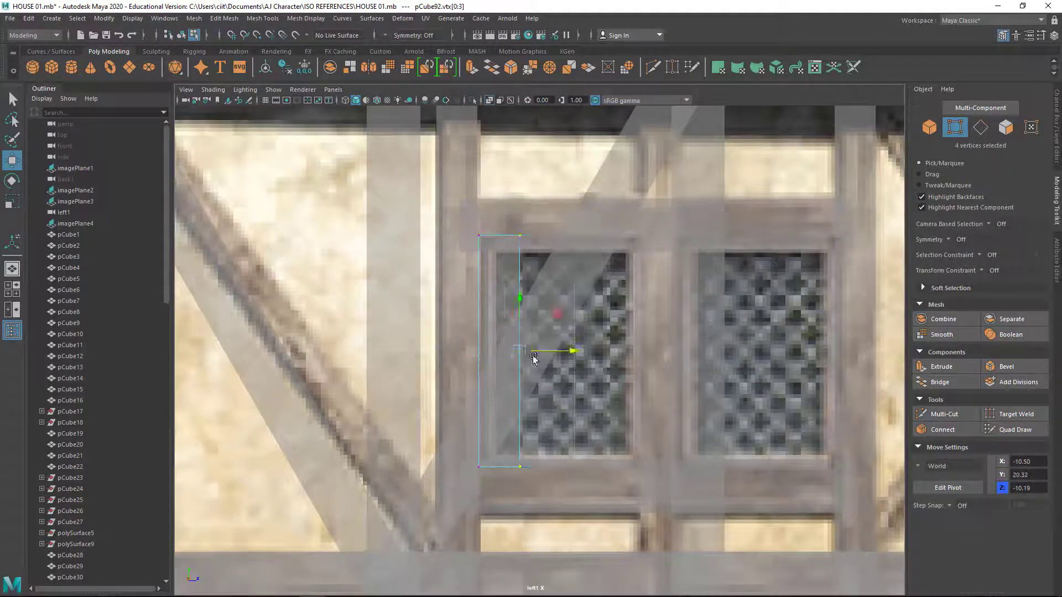
drag(533, 358, 670, 347)
Step: Insert two horizontal and two vertical edge loops and scale each pair apart
key(F10)
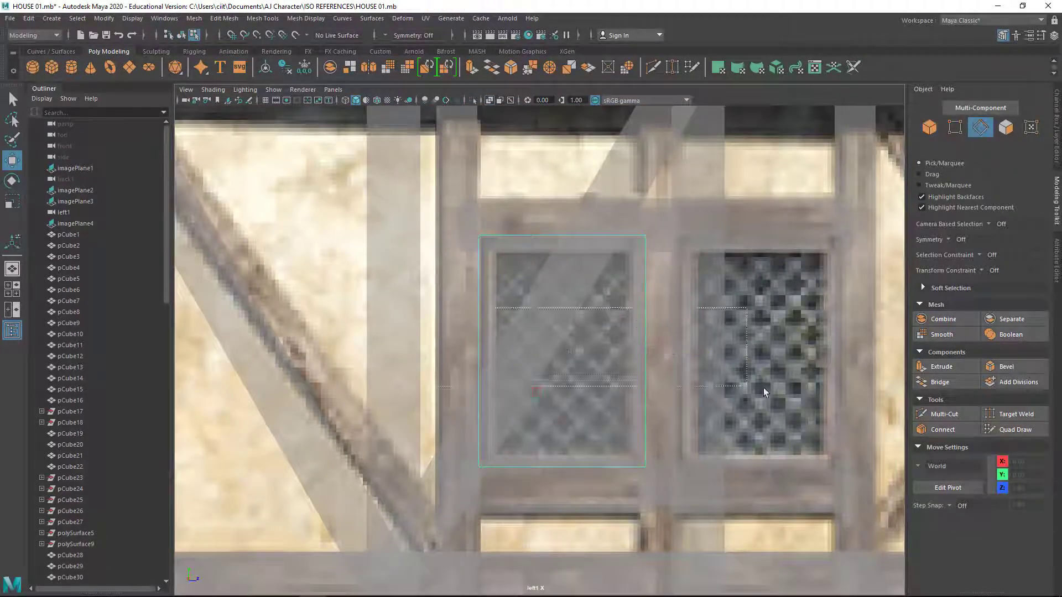
click(931, 431)
key(w)
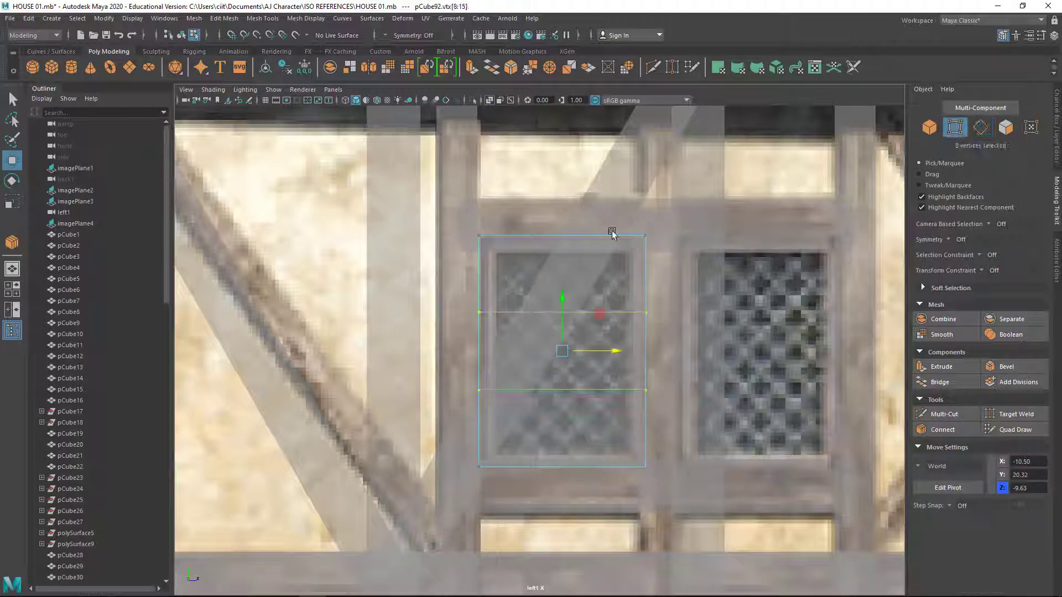
key(r)
drag(562, 298, 566, 237)
key(F10)
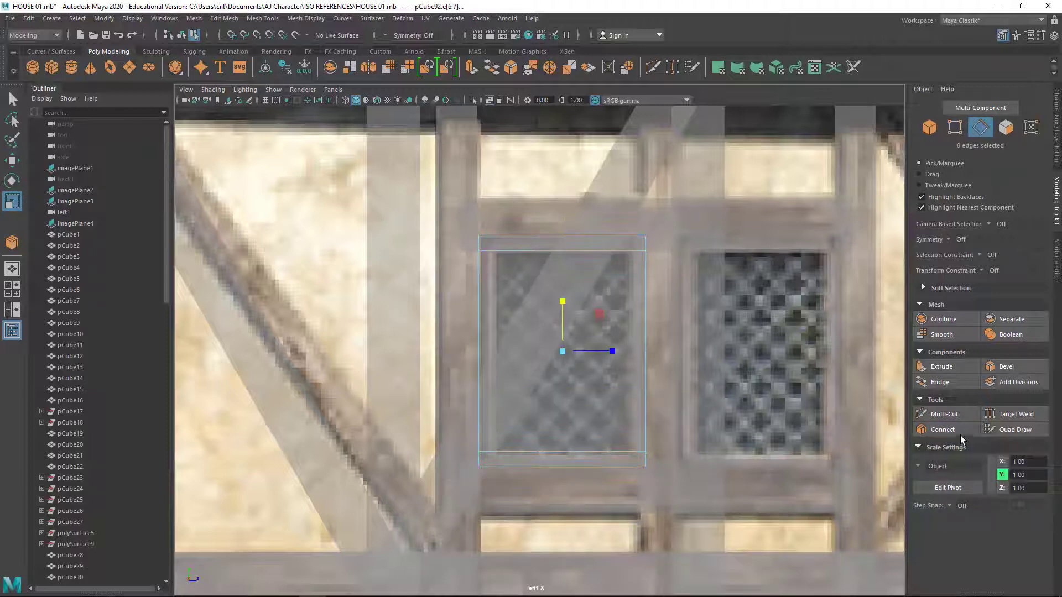
click(943, 430)
key(w)
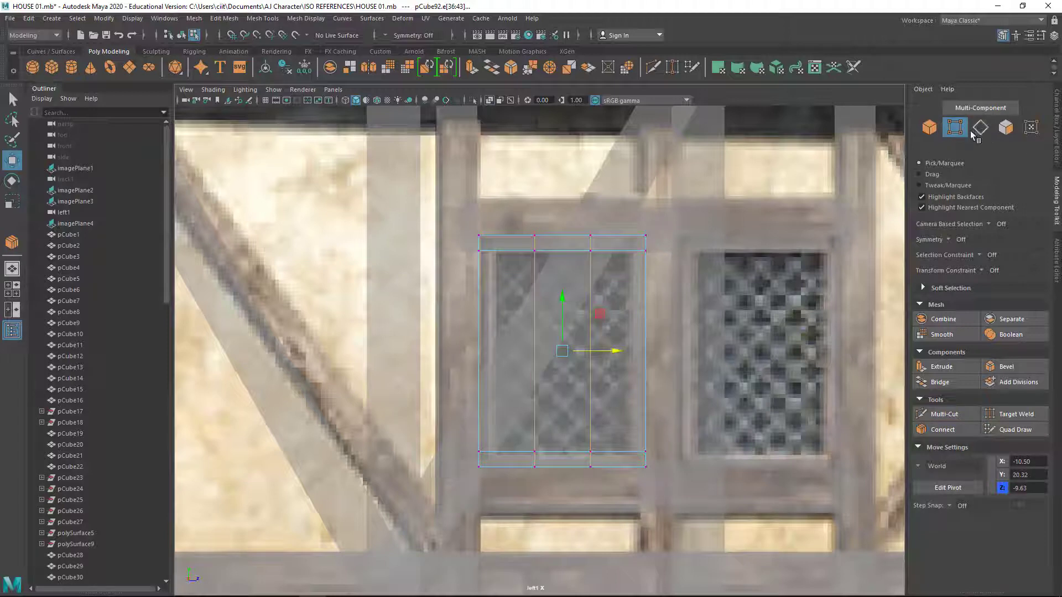
key(r)
drag(612, 351, 690, 350)
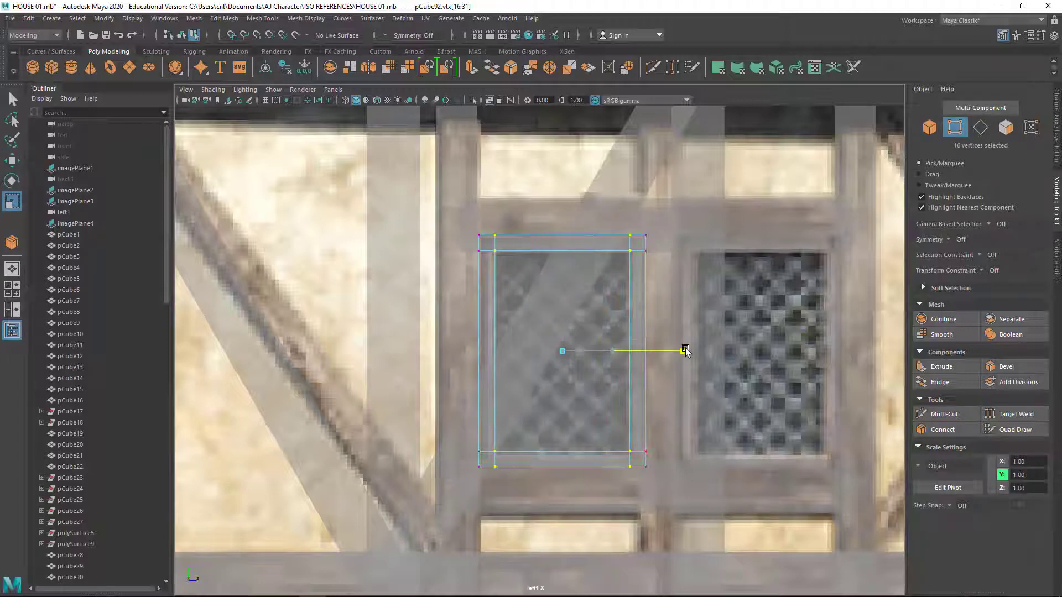
Step: Thin the window block's depth to 0.20 scale, inspecting it in perspective with see-through display
key(F8)
key(space)
key(space)
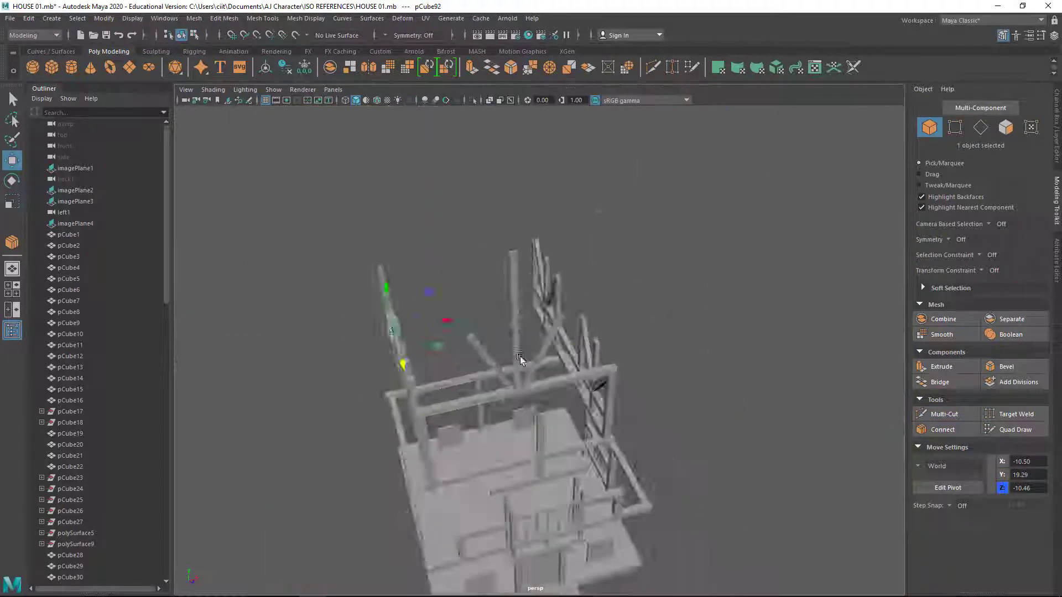
alt+drag(520, 356, 291, 354)
key(f)
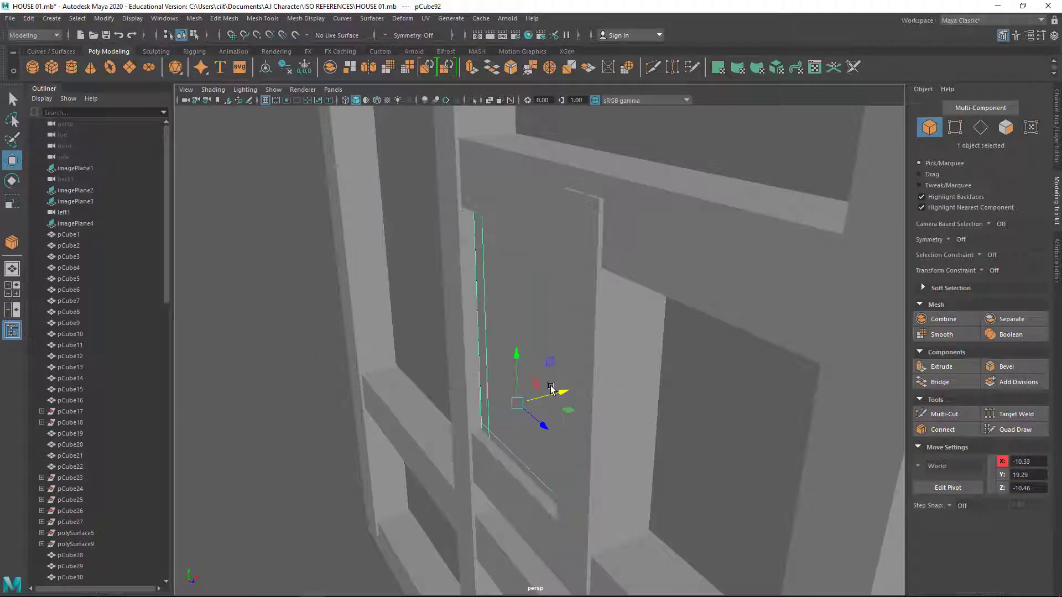
mouse_move(518, 363)
alt+mouse_down()
mouse_move(739, 375)
mouse_move(602, 409)
mouse_move(251, 185)
alt+mouse_up()
click(426, 116)
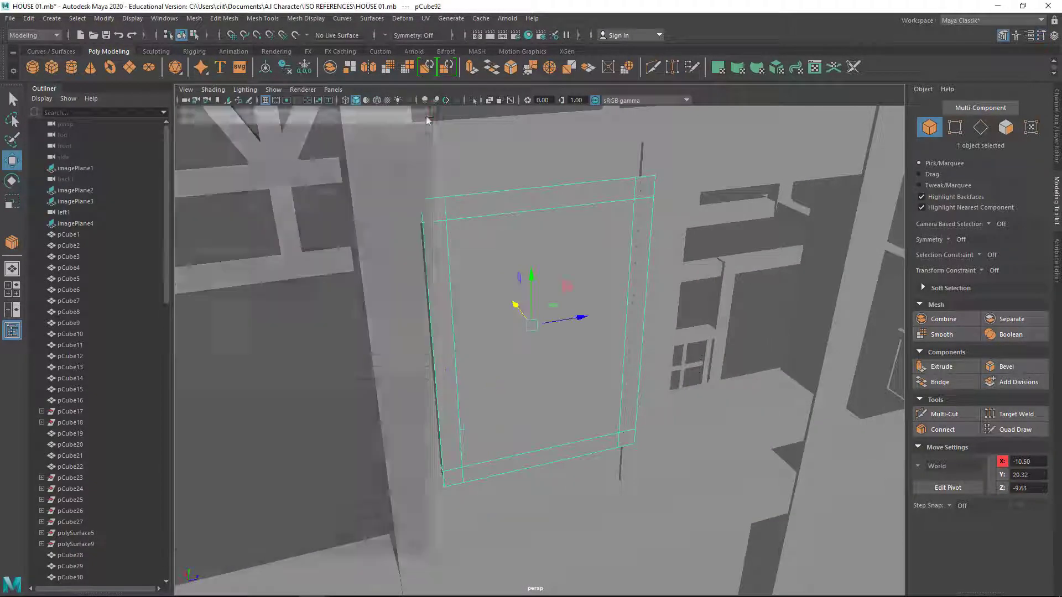
key(r)
mouse_move(516, 307)
alt+mouse_down()
mouse_move(548, 358)
mouse_move(476, 424)
mouse_move(479, 100)
alt+mouse_up()
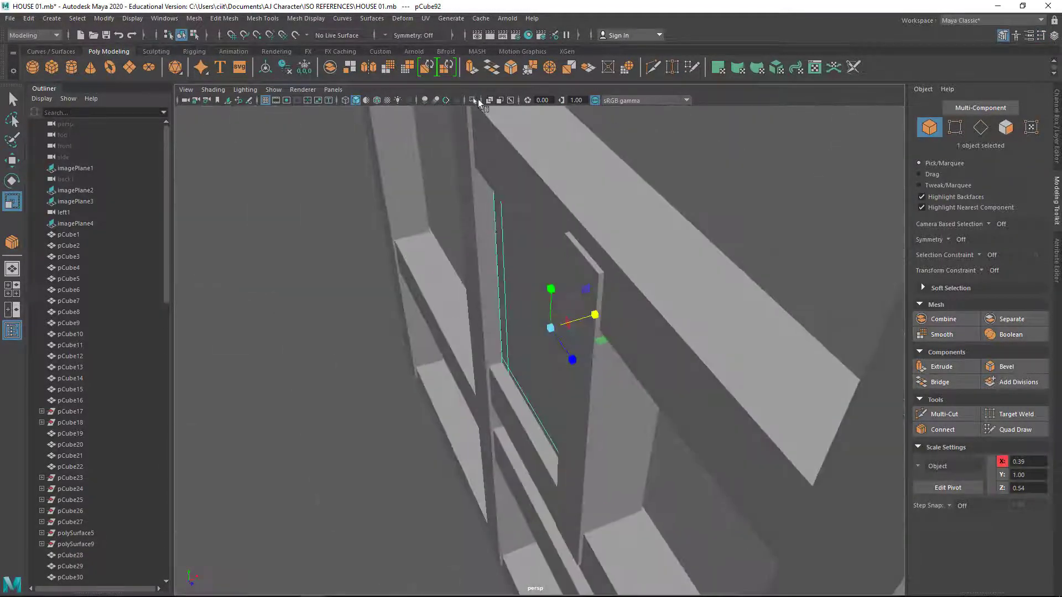
key(alt+a)
drag(569, 323, 527, 369)
Step: Duplicate the pane block and move the copy toward the neighbouring pane in the left view
key(space)
key(space)
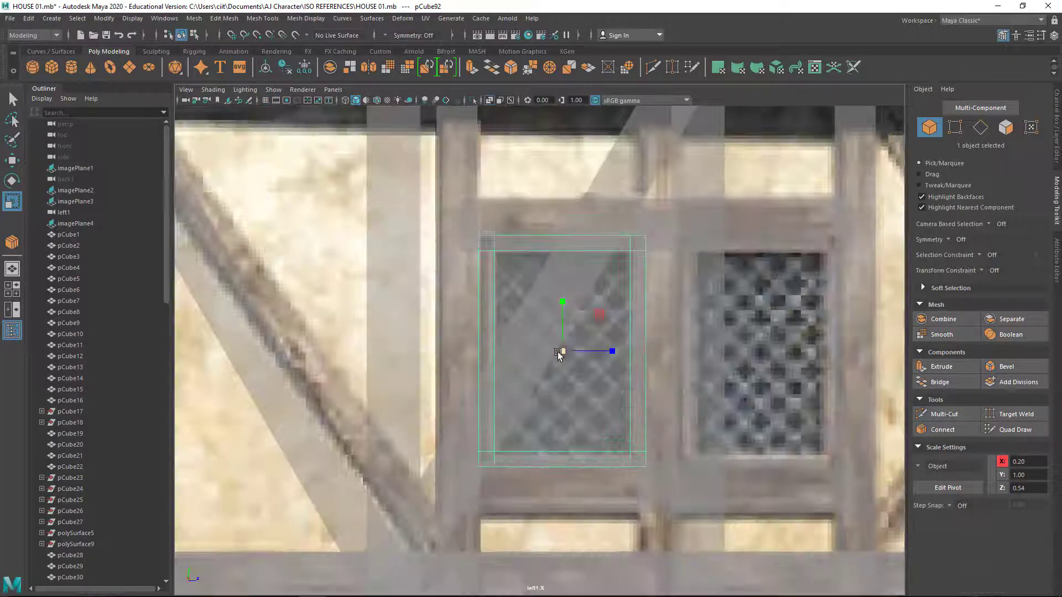
key(ctrl+d)
alt+middle_drag(606, 354, 532, 417)
Step: Move the pane block copies into the right-hand window pair
drag(414, 345, 610, 343)
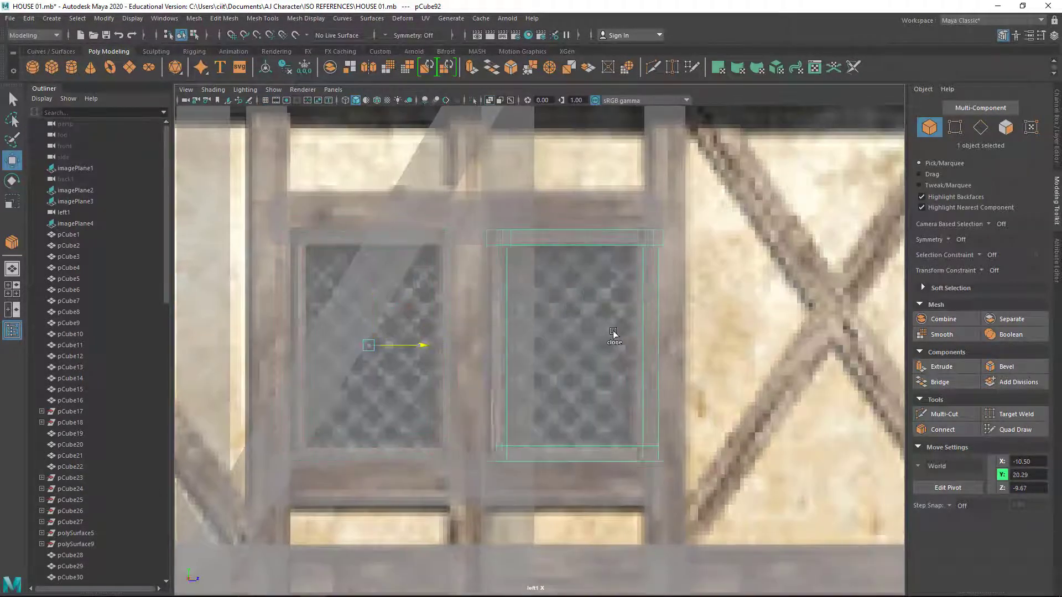
scroll(406, 347, down, 5)
drag(308, 346, 604, 346)
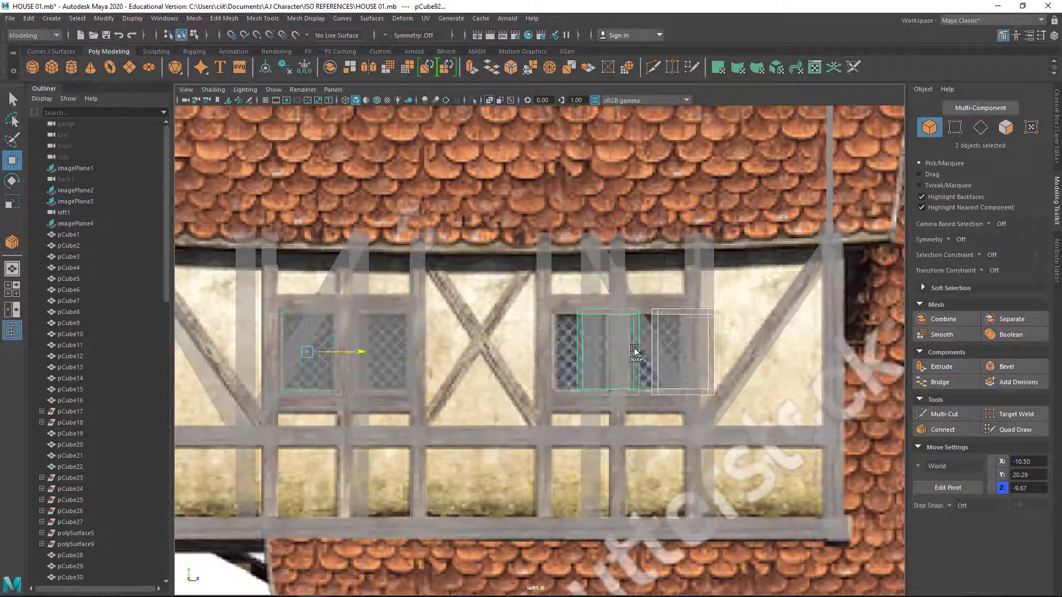
click(480, 354)
Step: Check the timber frame and new panes in the perspective view
key(space)
key(space)
alt+drag(697, 346, 631, 377)
key(space)
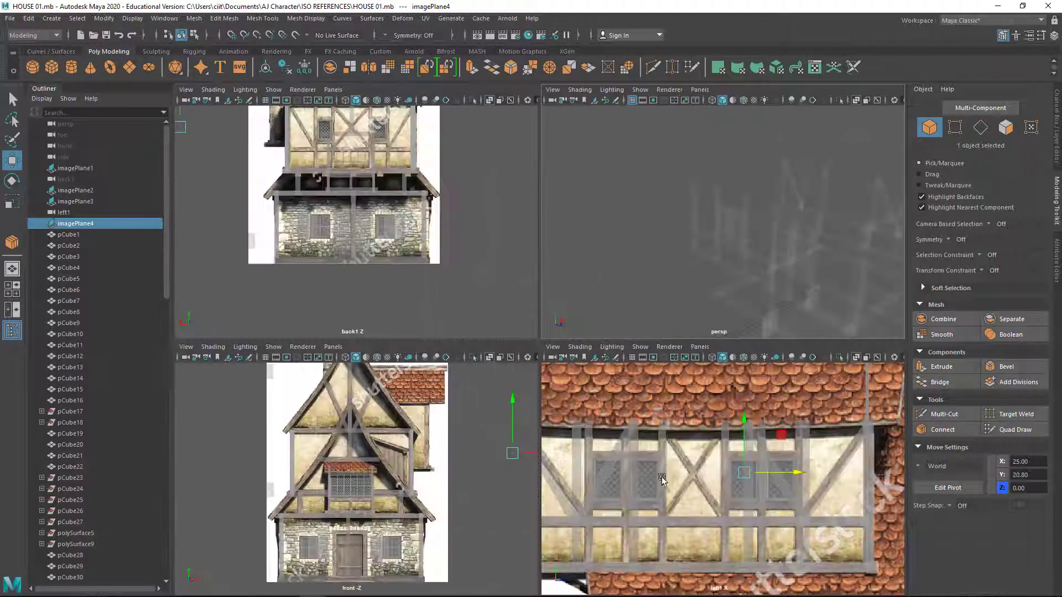
scroll(682, 432, down, 3)
key(space)
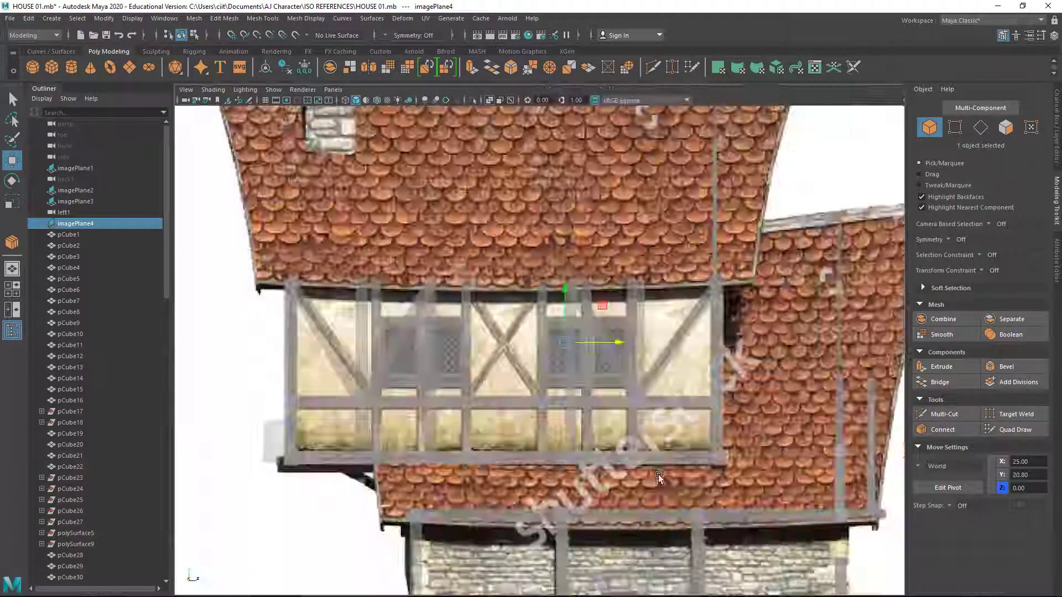
key(space)
key(space)
Step: Duplicate a horizontal beam to place along the back wall
key(space)
key(space)
alt+drag(553, 277, 611, 346)
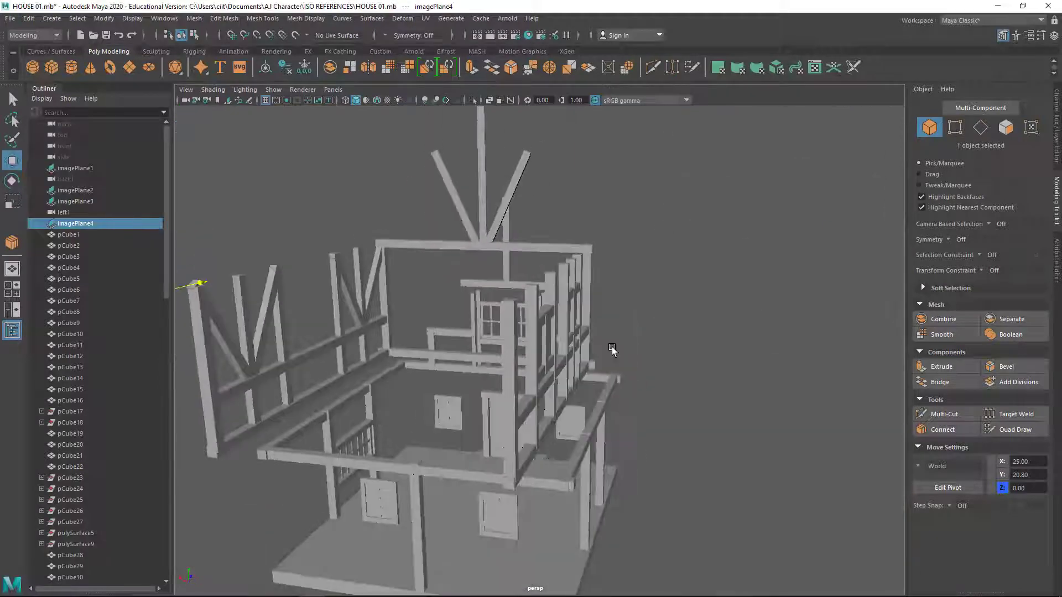
click(595, 364)
key(shift+d)
key(space)
key(space)
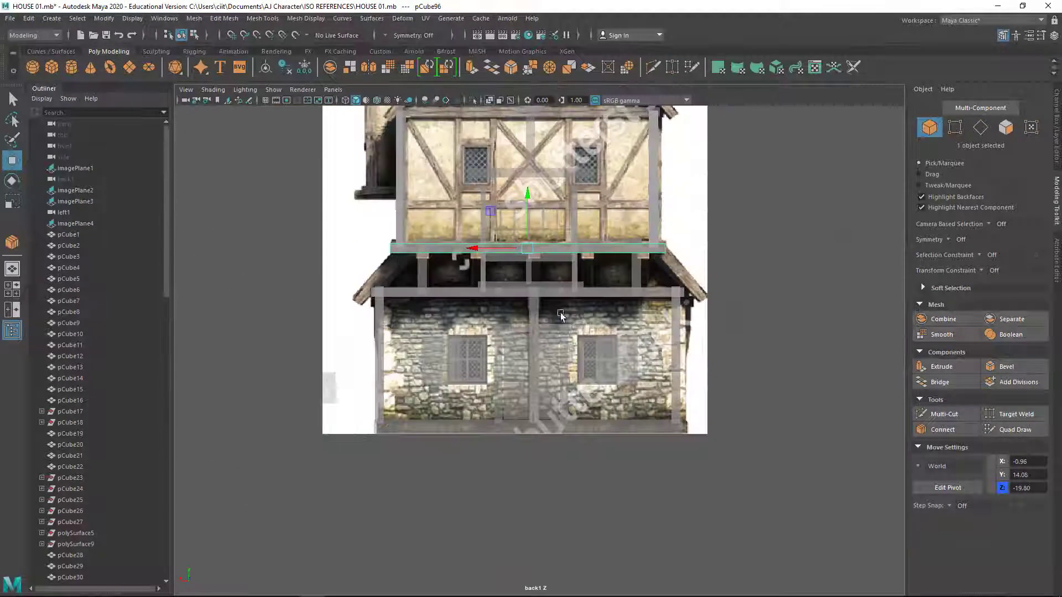
Step: Raise the back floor beam slightly and nudge it left to match the reference
scroll(503, 410, up, 2)
middle_drag(465, 409, 465, 403)
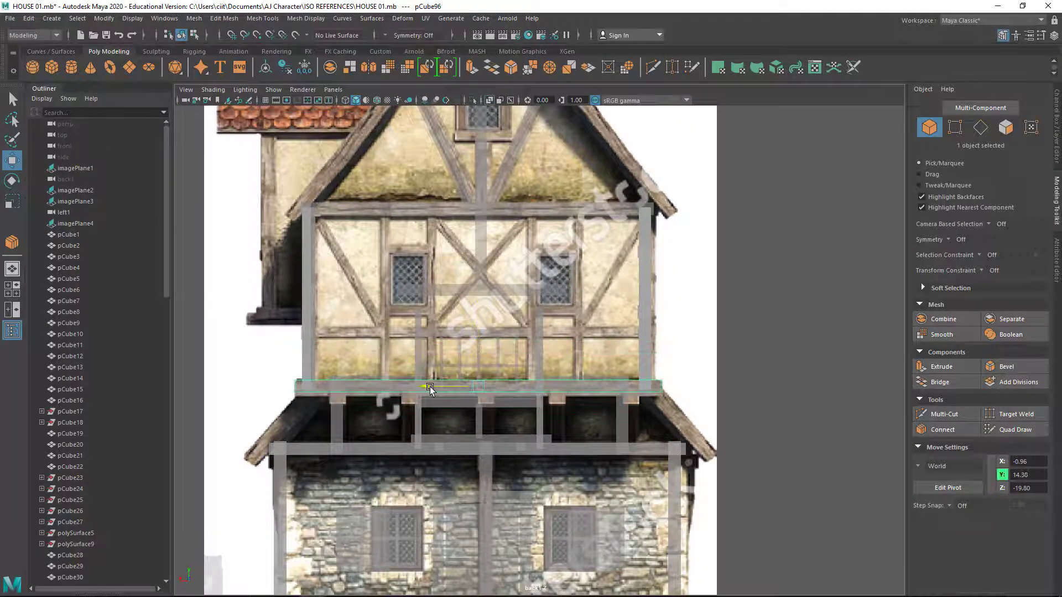
scroll(430, 387, down, 3)
scroll(373, 424, up, 4)
drag(412, 414, 406, 414)
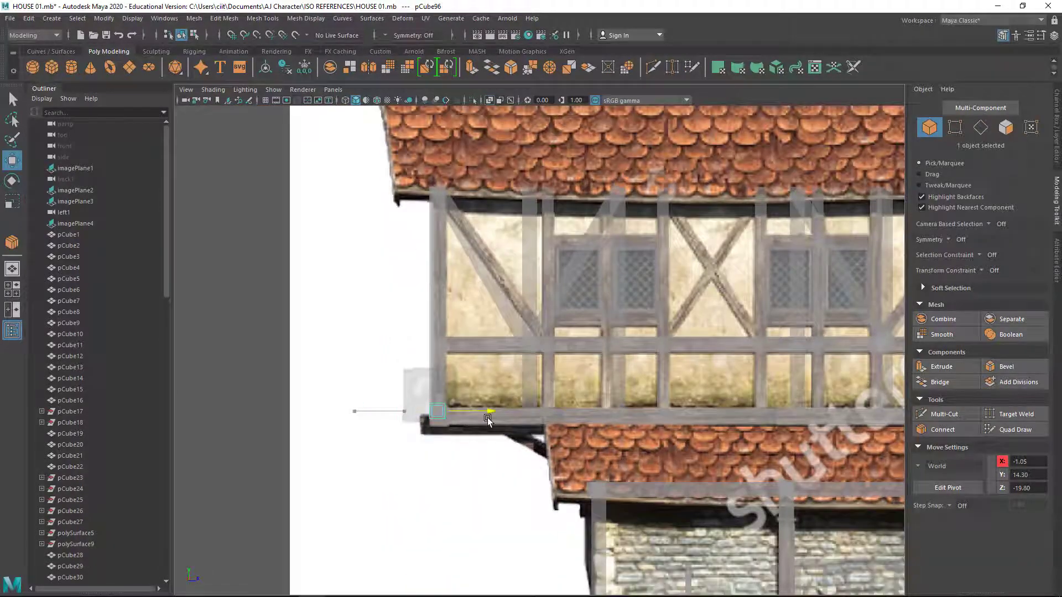
Step: Inspect the frame in perspective and select a beam in the front view
click(494, 462)
key(space)
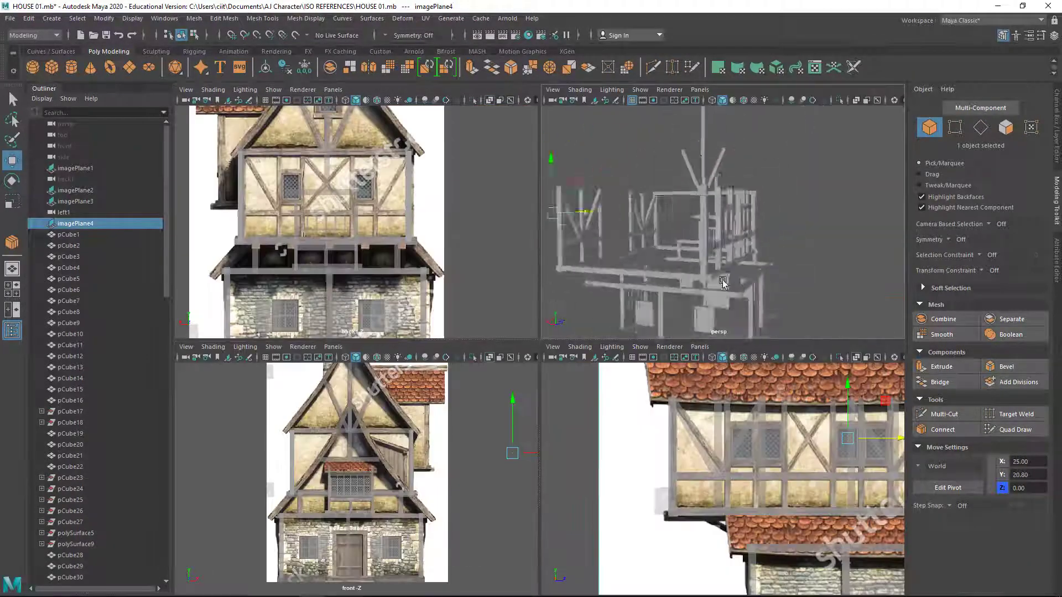
alt+drag(722, 280, 672, 282)
key(space)
scroll(409, 499, up, 3)
click(744, 412)
key(space)
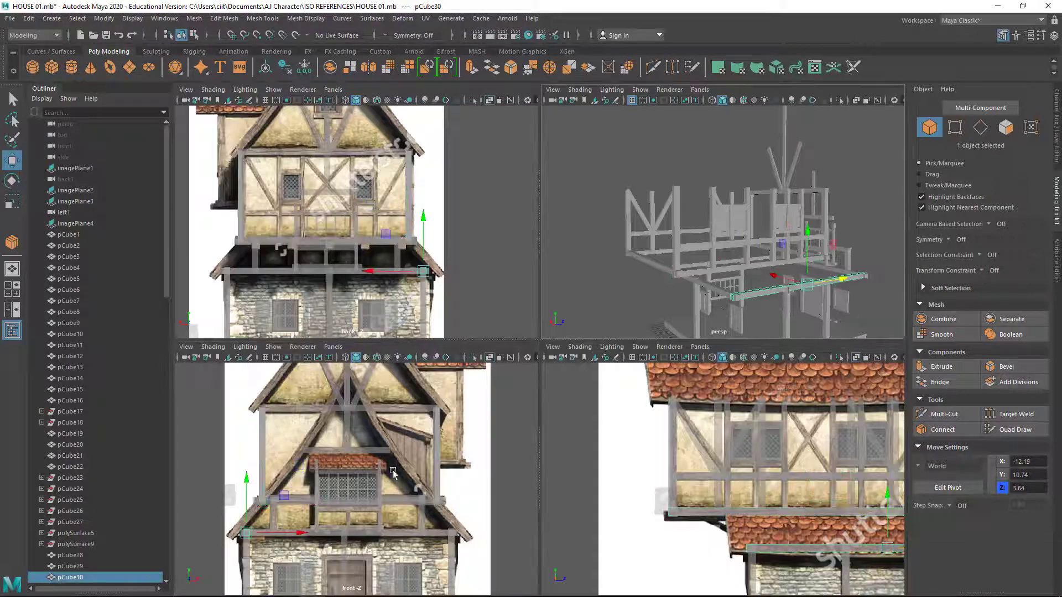
key(space)
key(space)
Step: Clone a small joist-end block and slide the copy under the back beam
click(652, 369)
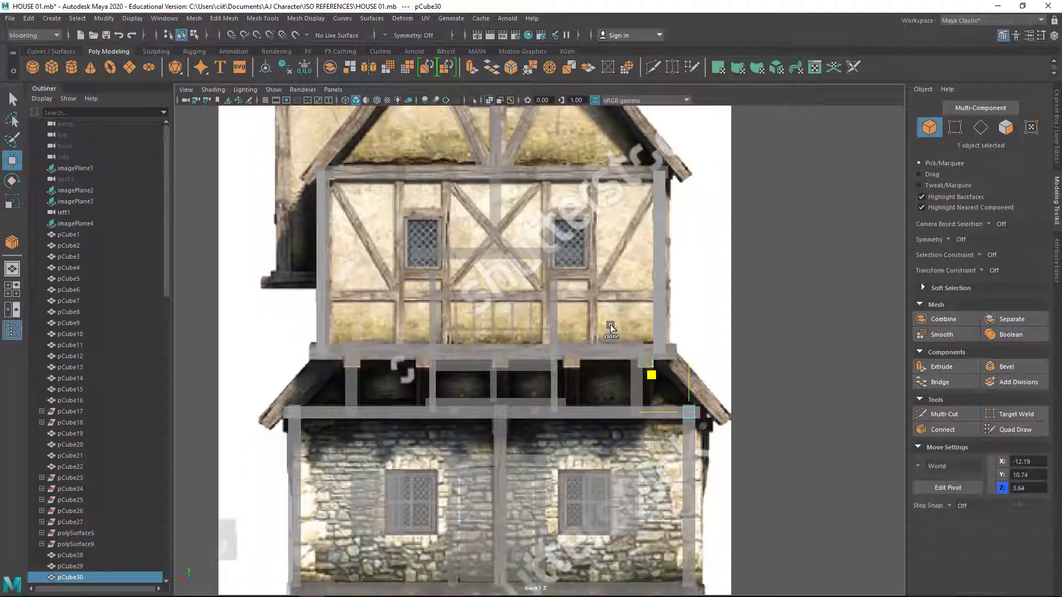
scroll(654, 379, up, 5)
key(r)
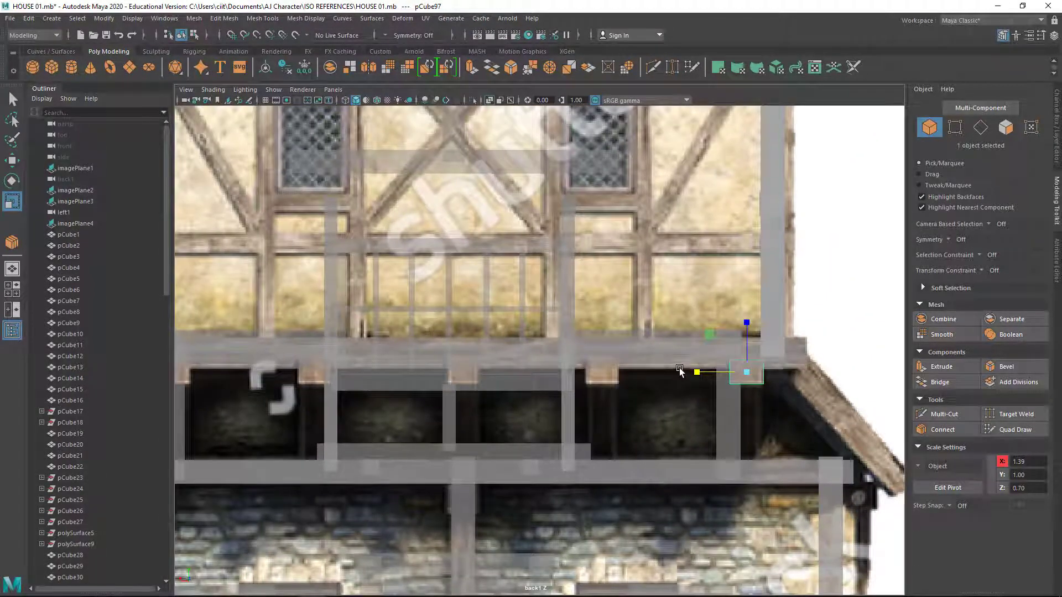
key(w)
alt+middle_drag(529, 416, 799, 435)
shift+drag(824, 391, 680, 390)
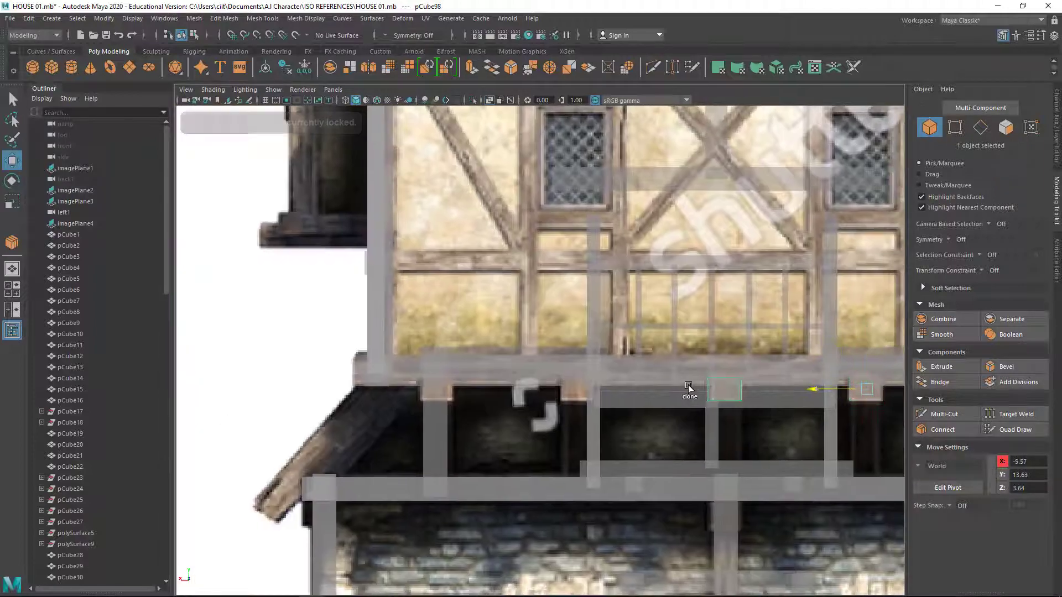
Step: Orbit the perspective view to inspect the new joists on the upper frame
key(space)
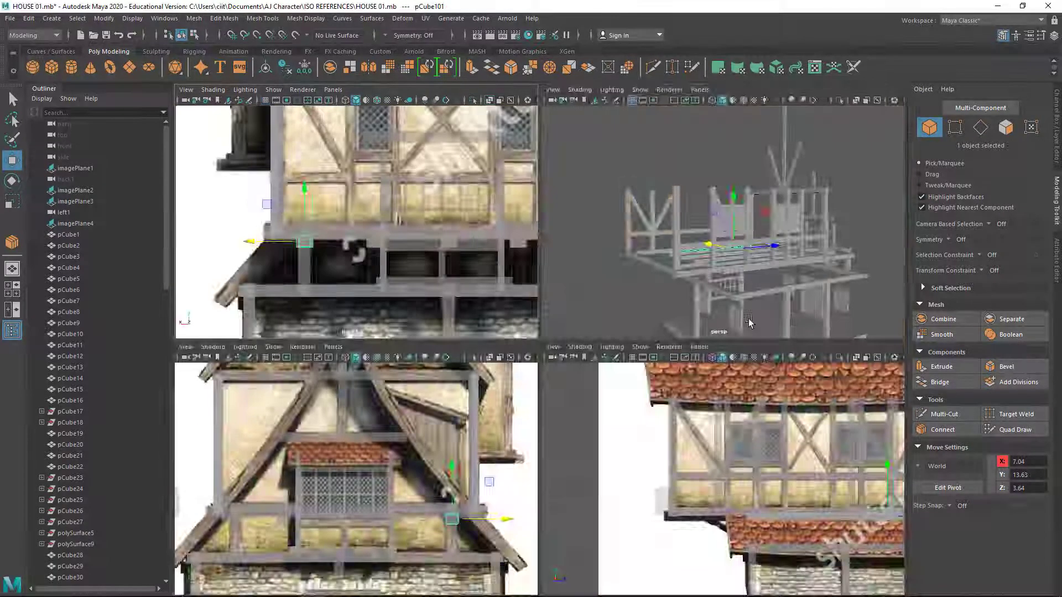
key(space)
alt+drag(655, 413, 478, 496)
key(space)
key(space)
mouse_move(478, 496)
alt+middle_down()
mouse_move(609, 367)
mouse_move(600, 353)
alt+middle_up()
key(space)
key(space)
key(space)
key(space)
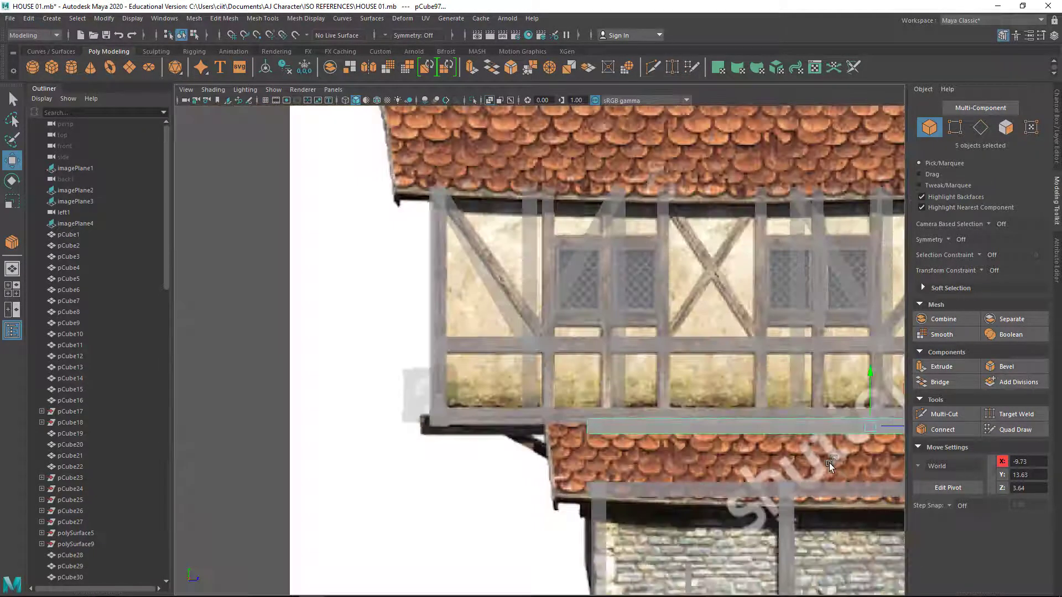
Step: Combine the selected side beam pieces into one mesh
scroll(829, 463, up, 2)
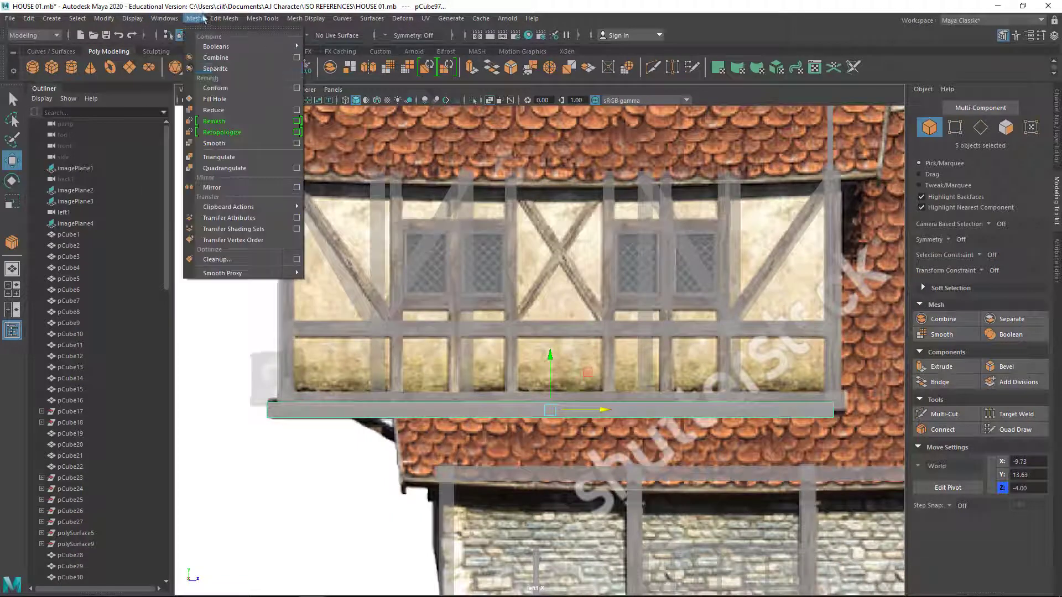
alt+middle_drag(449, 394, 320, 394)
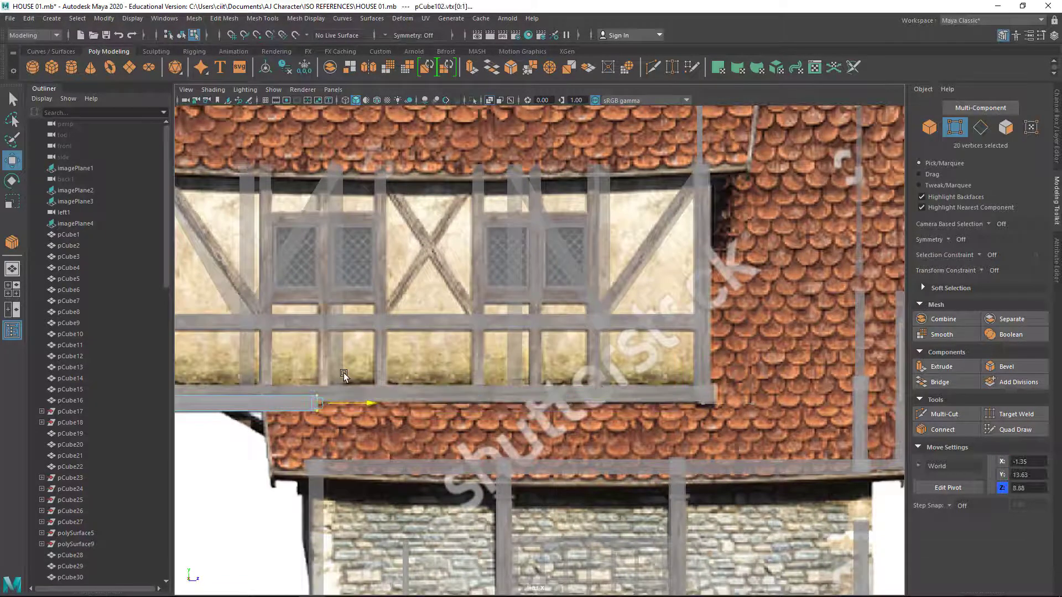
scroll(344, 376, down, 3)
click(929, 127)
Step: Check the Move tool settings and return to the four-view layout
key(space)
key(space)
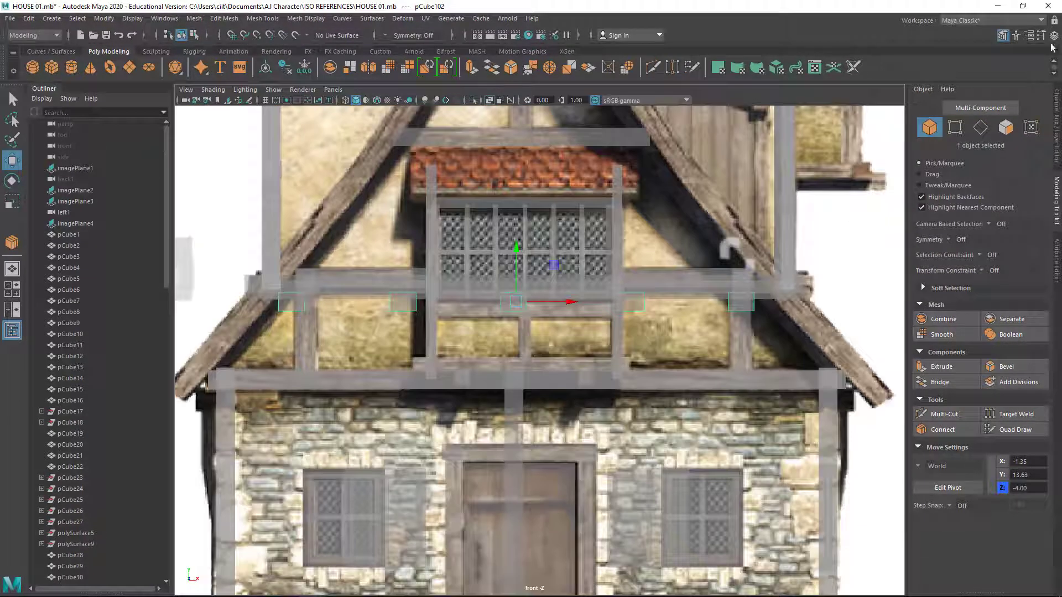
click(1042, 35)
click(420, 109)
key(space)
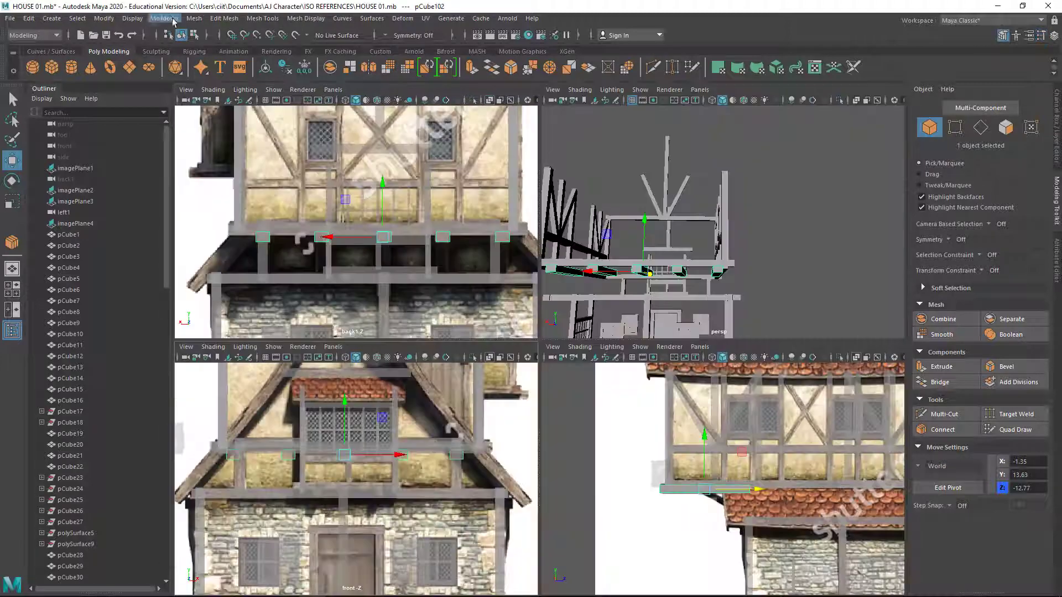
Step: Delete the five redundant floor blocks and save HOUSE 01.mb
click(681, 271)
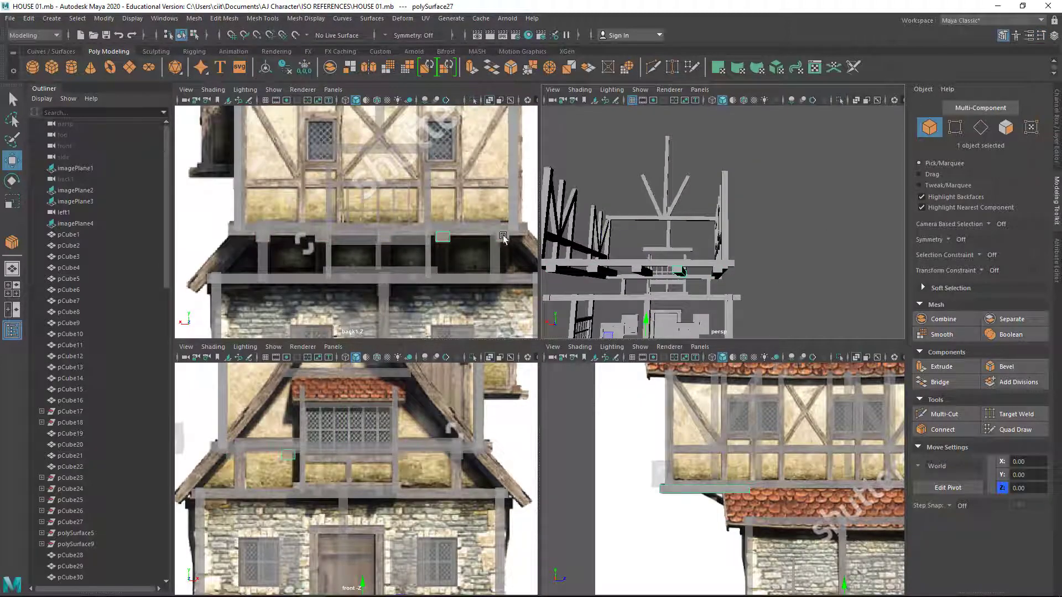
drag(504, 237, 319, 238)
key(Delete)
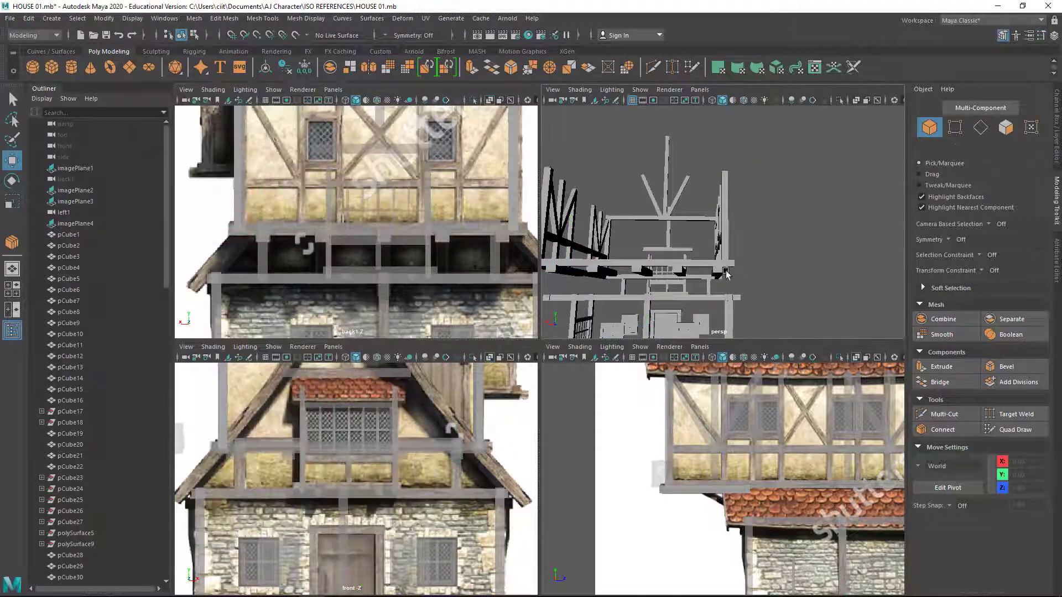
key(ctrl+s)
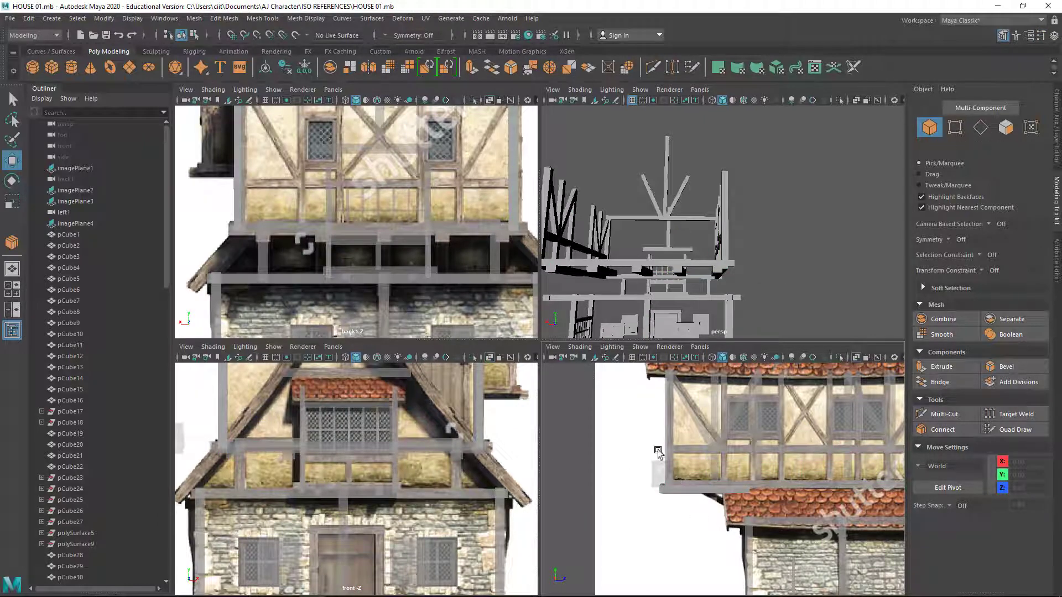
scroll(668, 454, up, 3)
Step: Rotate a copy of the overhang beam 30° into a diagonal brace and shorten its top
drag(263, 241, 498, 246)
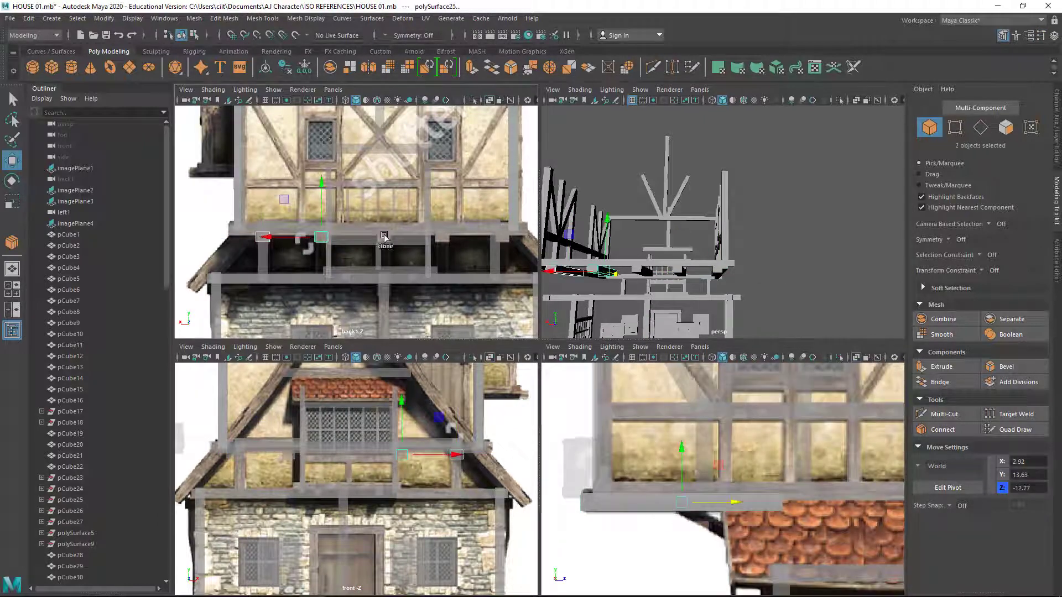
key(space)
key(e)
shift+drag(495, 363, 503, 387)
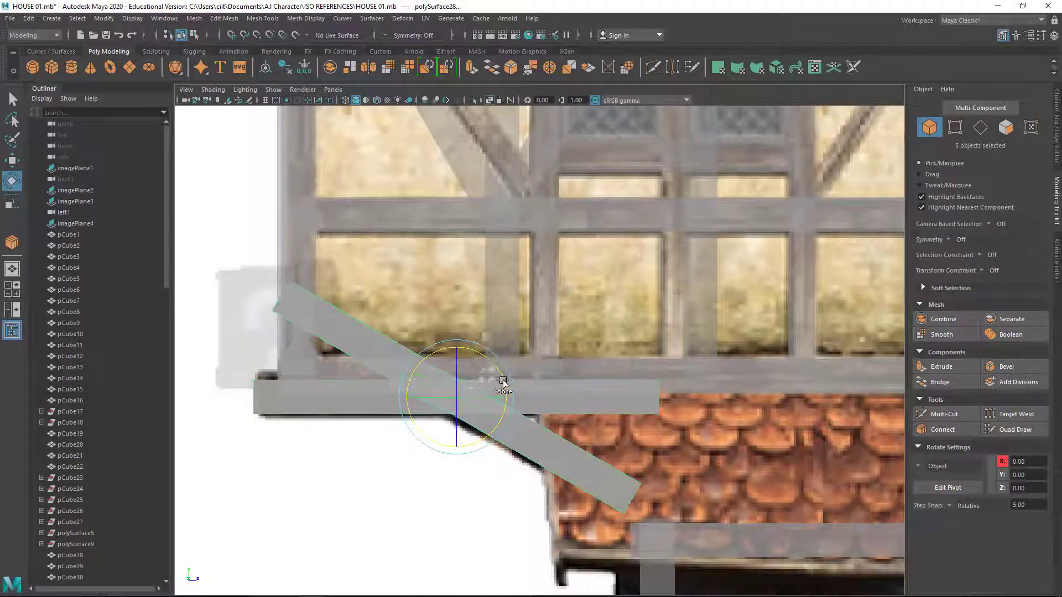
key(F9)
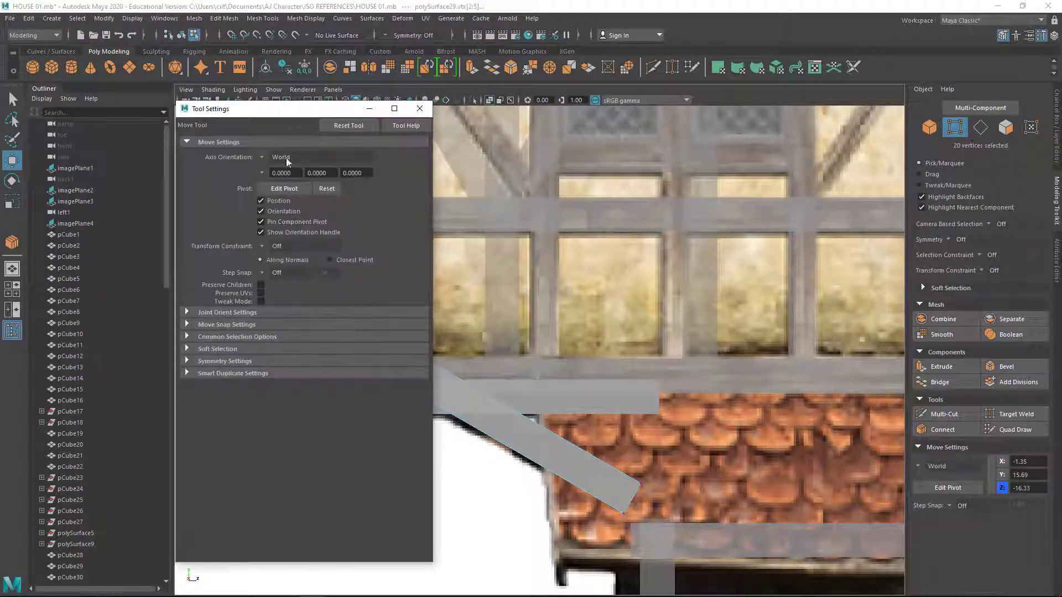
middle_drag(324, 319, 486, 454)
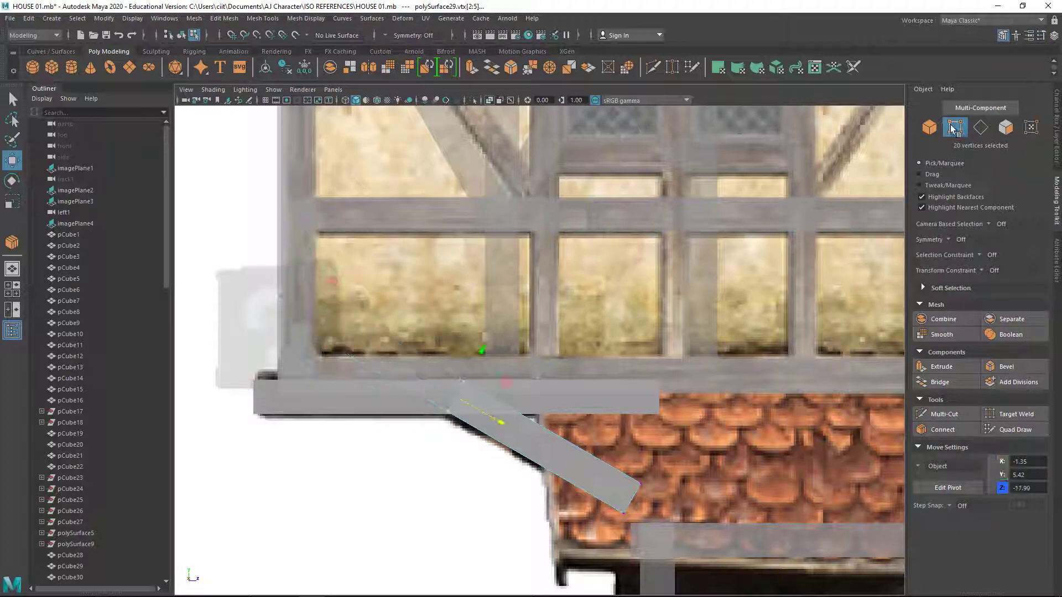
Step: Change the axis orientation choice in the Move tool settings
click(1042, 35)
click(286, 161)
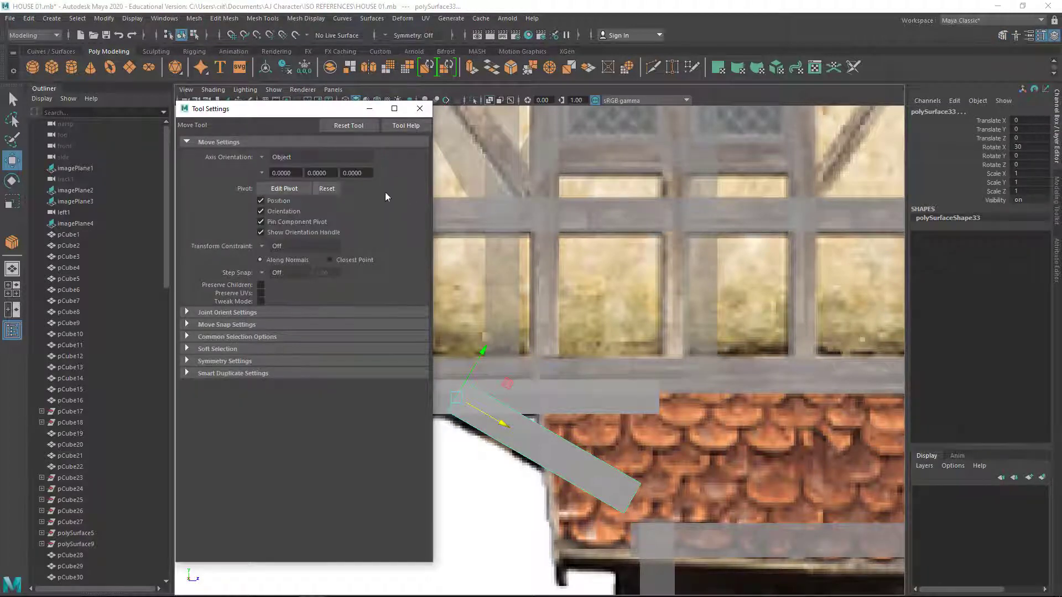
click(286, 161)
click(420, 108)
Step: Orbit the perspective view to inspect the new brace
click(427, 341)
key(space)
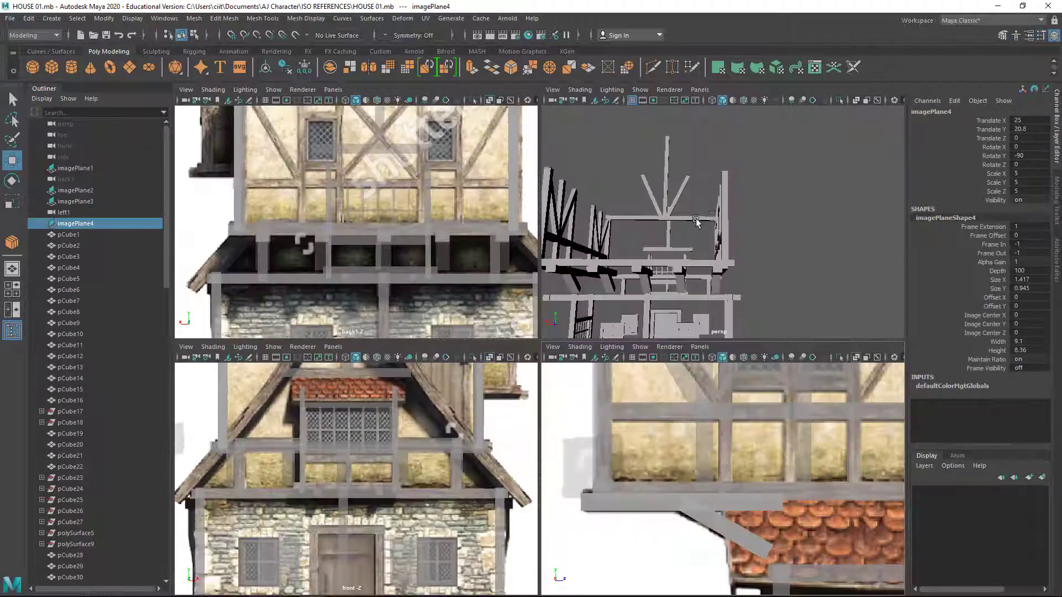
key(space)
alt+drag(476, 354, 506, 368)
scroll(522, 389, up, 3)
key(space)
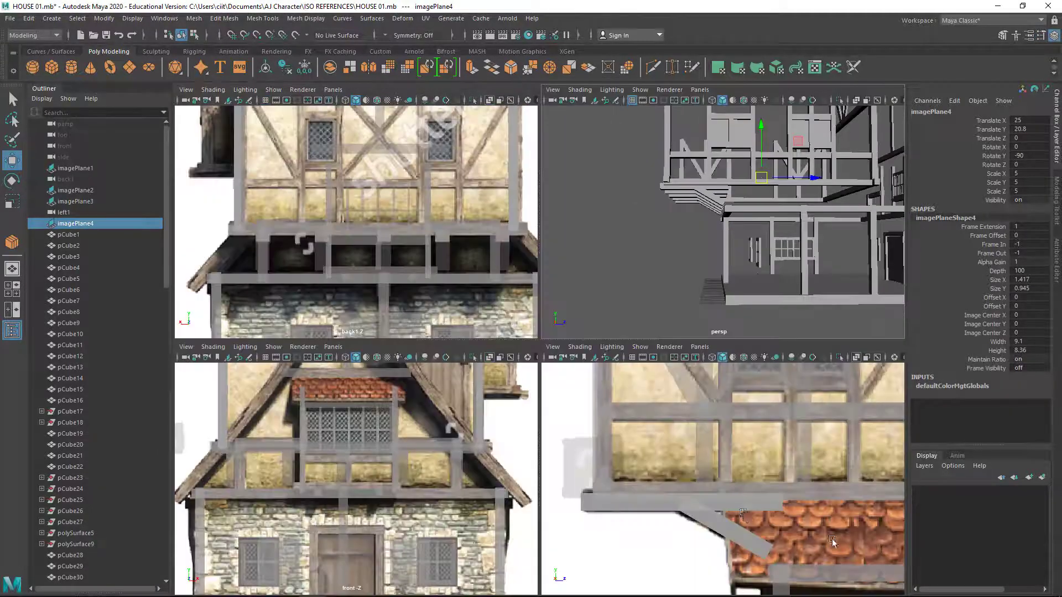
key(space)
Step: Select the angled brace and return to whole-object selection
click(543, 384)
key(w)
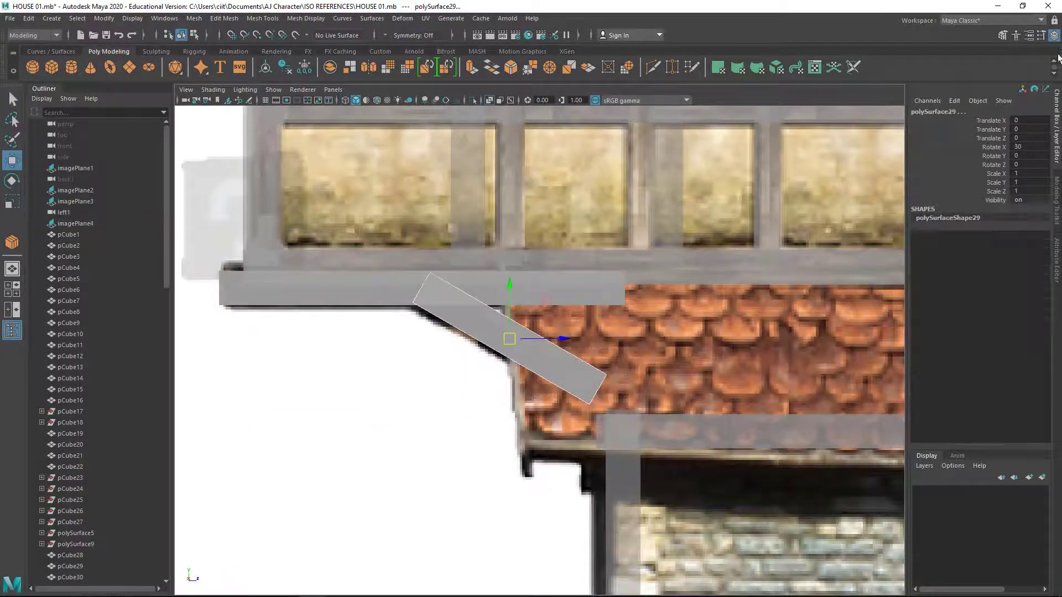
click(1003, 35)
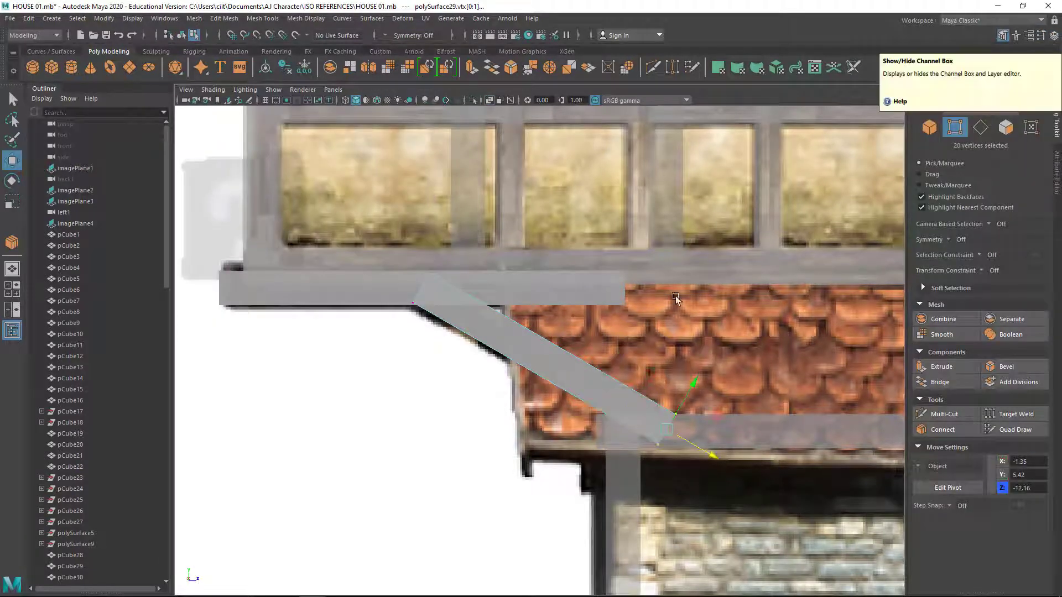
key(F8)
click(182, 22)
click(277, 155)
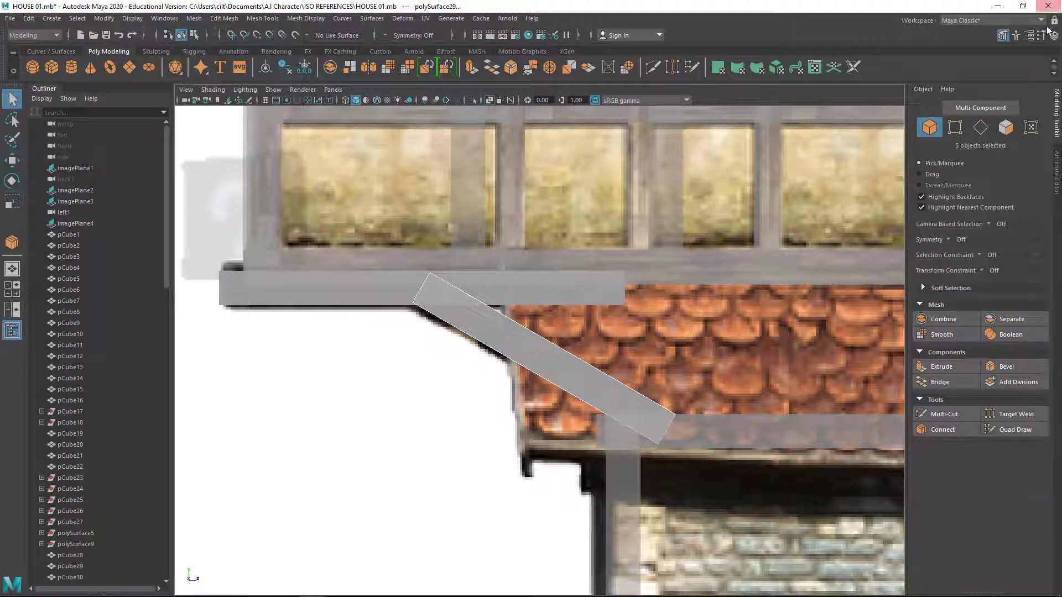
Step: Set the Move tool axis orientation to World
key(w)
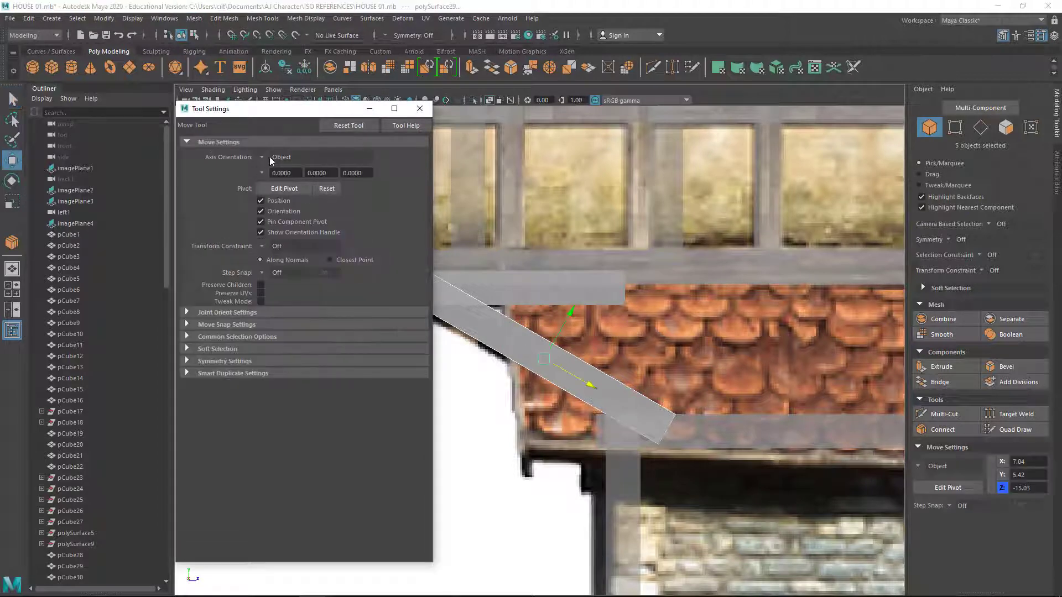
click(266, 155)
click(281, 172)
click(390, 428)
key(space)
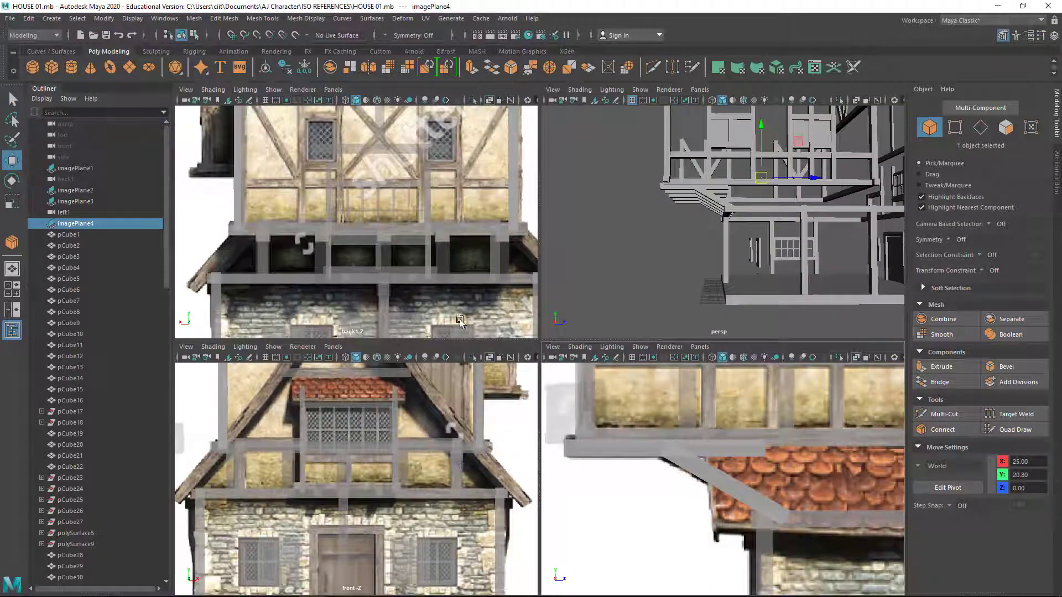
Step: Frame the scene and select the mid-wall beam in the back view
click(509, 251)
key(f)
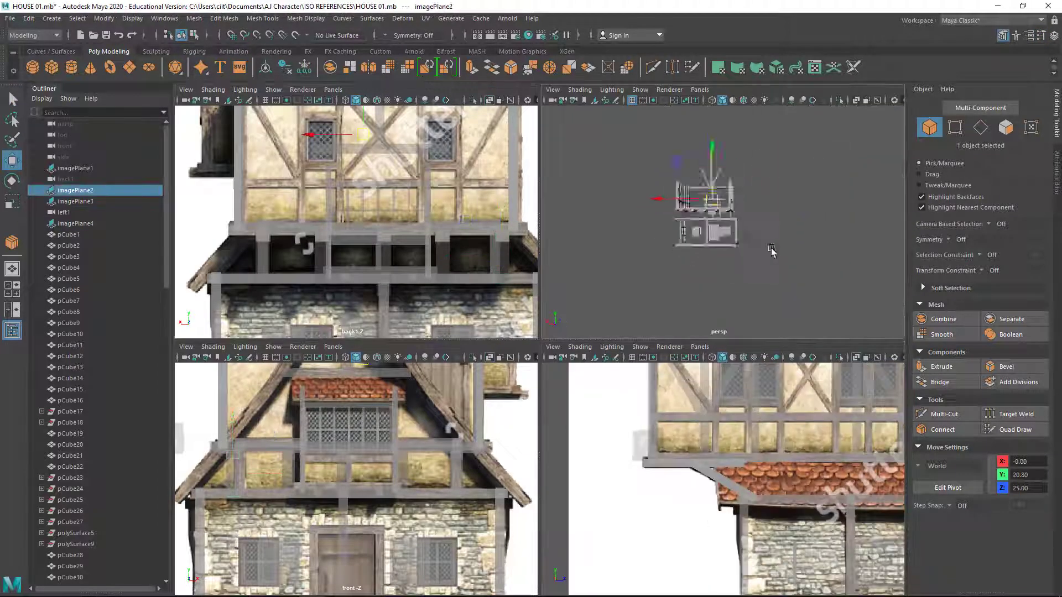
key(space)
click(510, 367)
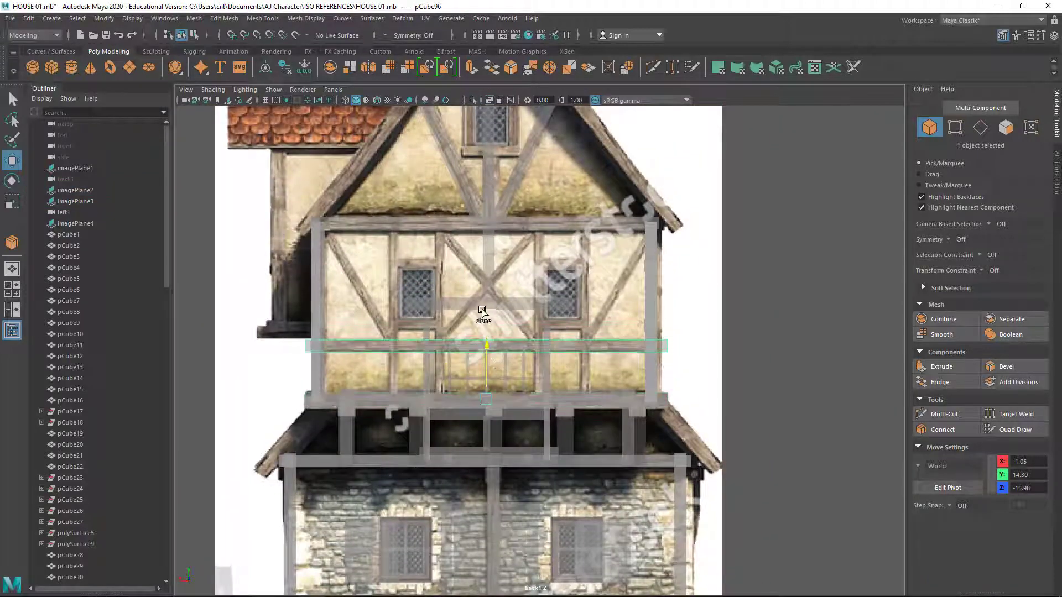
key(space)
key(space)
key(space)
key(space)
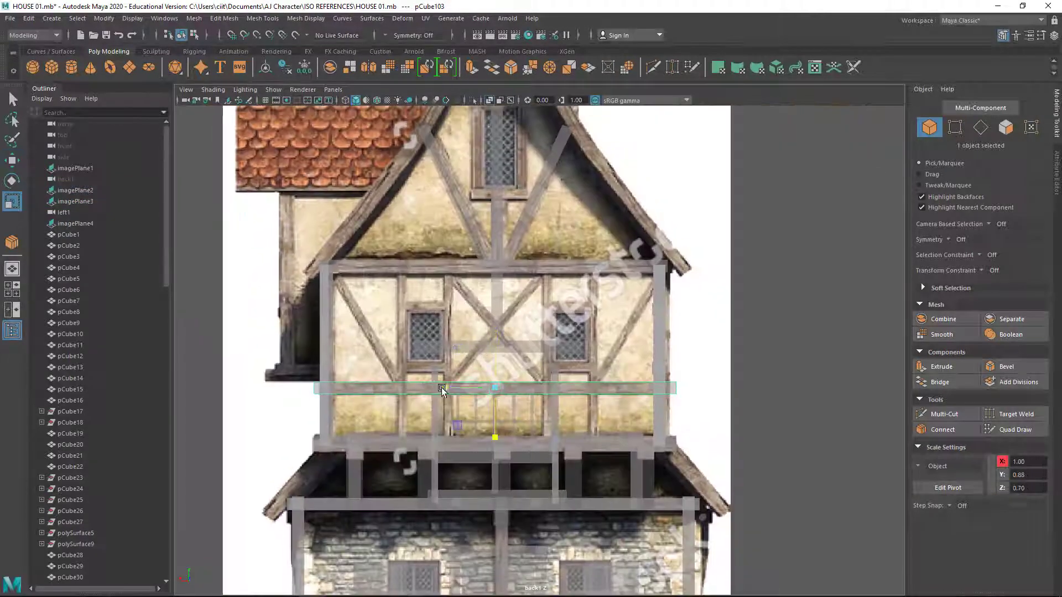
Step: Duplicate the mid-wall beam, raise the copy to the wall top, and select the gable braces
key(ctrl+d)
key(w)
mouse_move(447, 388)
middle_down()
mouse_move(513, 223)
mouse_move(519, 287)
middle_up()
shift+click(371, 387)
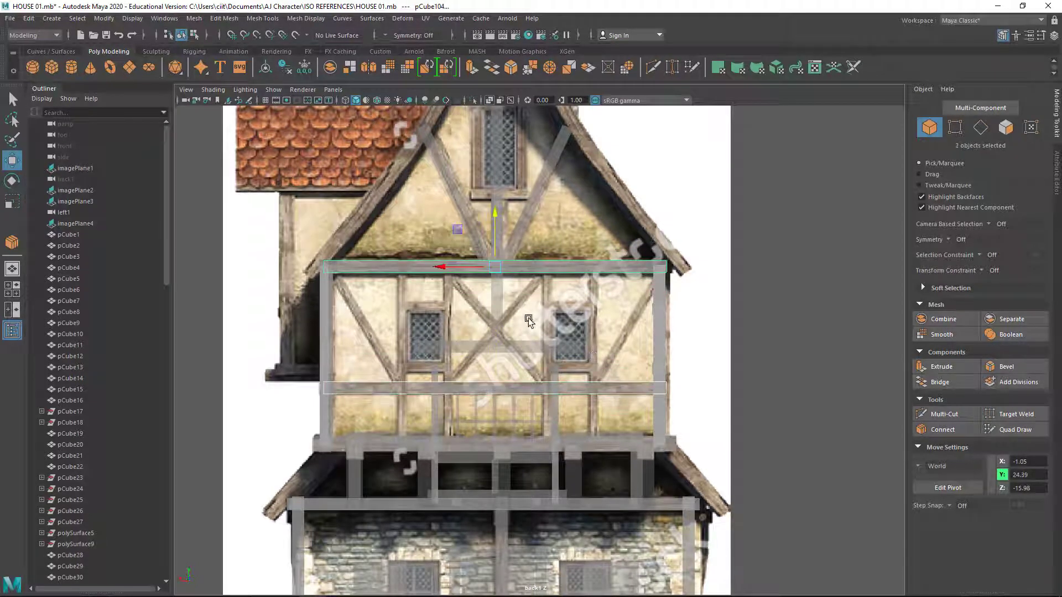
click(533, 321)
click(515, 215)
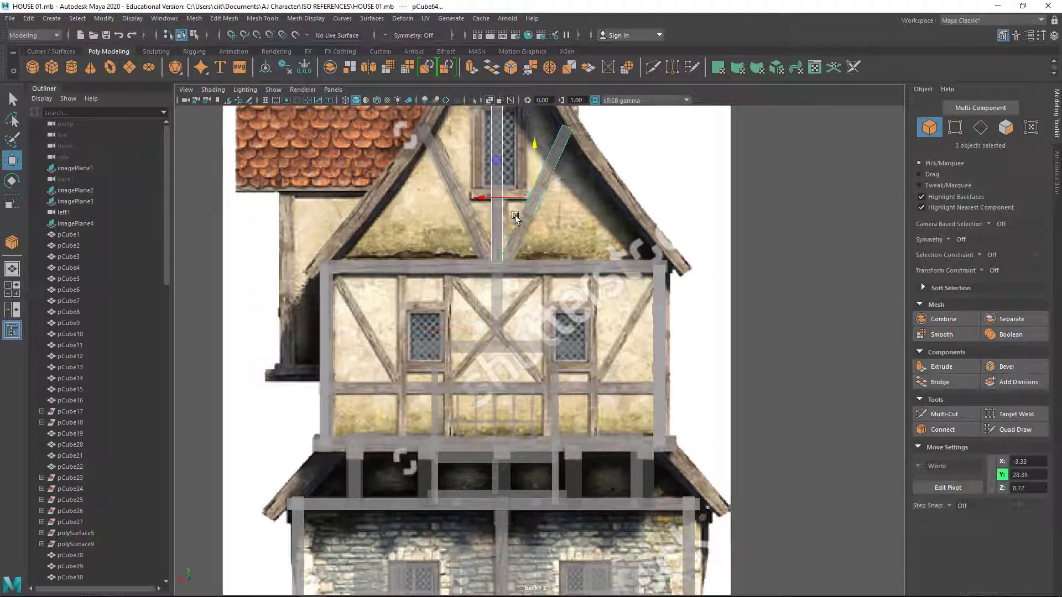
key(space)
Step: Orbit around the gable beams and select the vertical gable post in the back view
key(space)
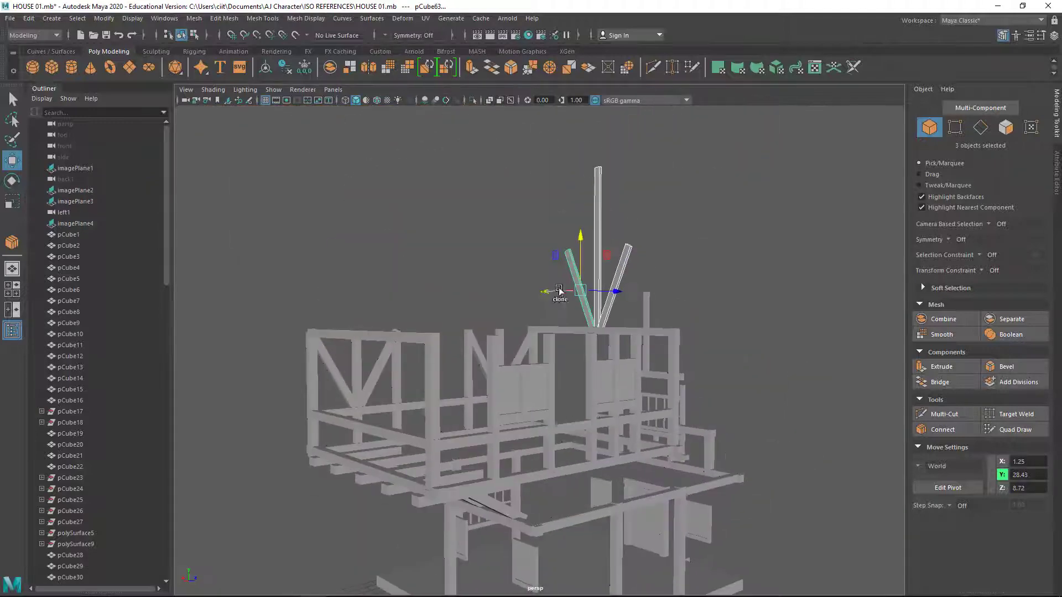
mouse_move(581, 297)
mouse_down()
mouse_move(426, 297)
mouse_move(630, 234)
mouse_move(641, 178)
mouse_move(545, 287)
mouse_up()
key(space)
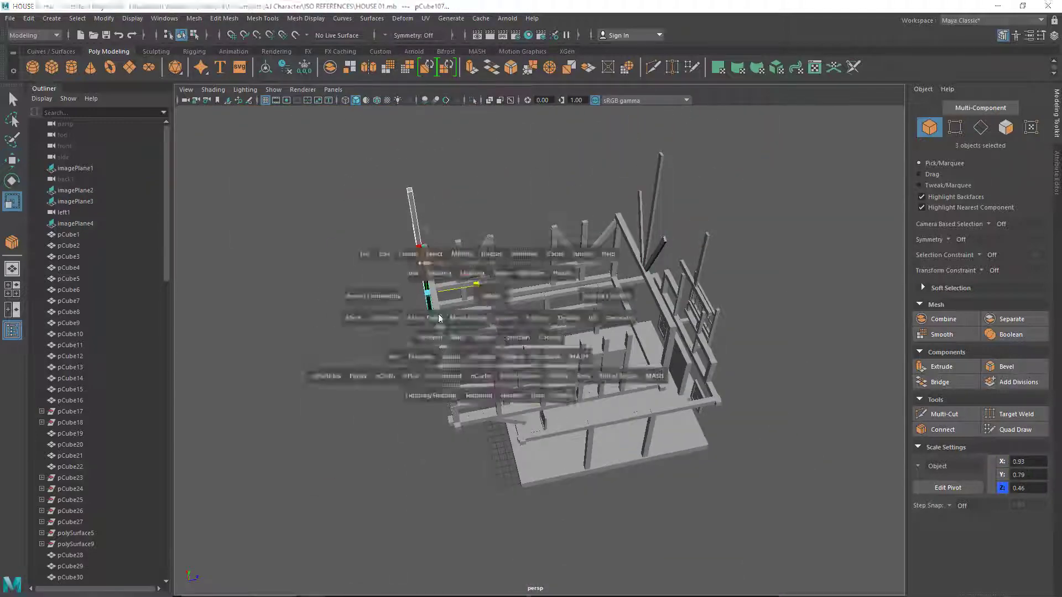
key(f)
key(w)
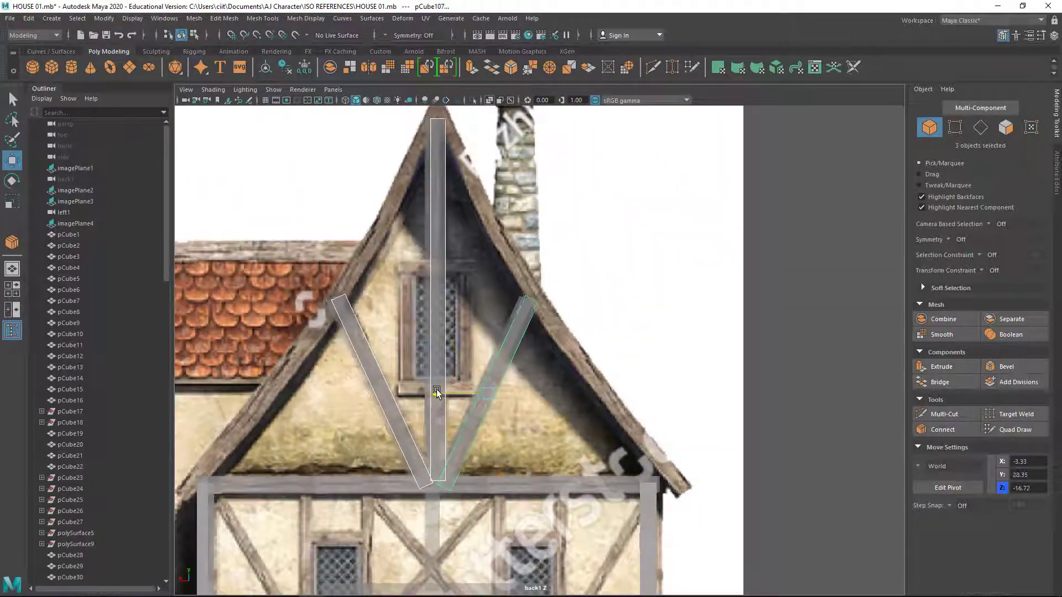
click(447, 362)
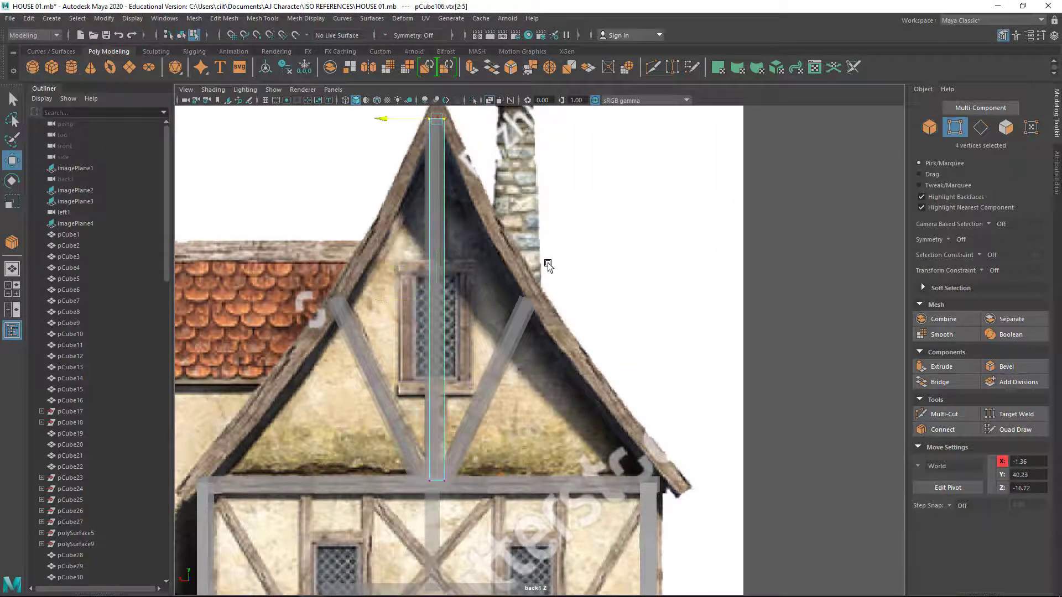
Step: Move post vertices so one post ends below the window and another rises toward the apex
alt+middle_drag(763, 156, 773, 228)
click(1055, 37)
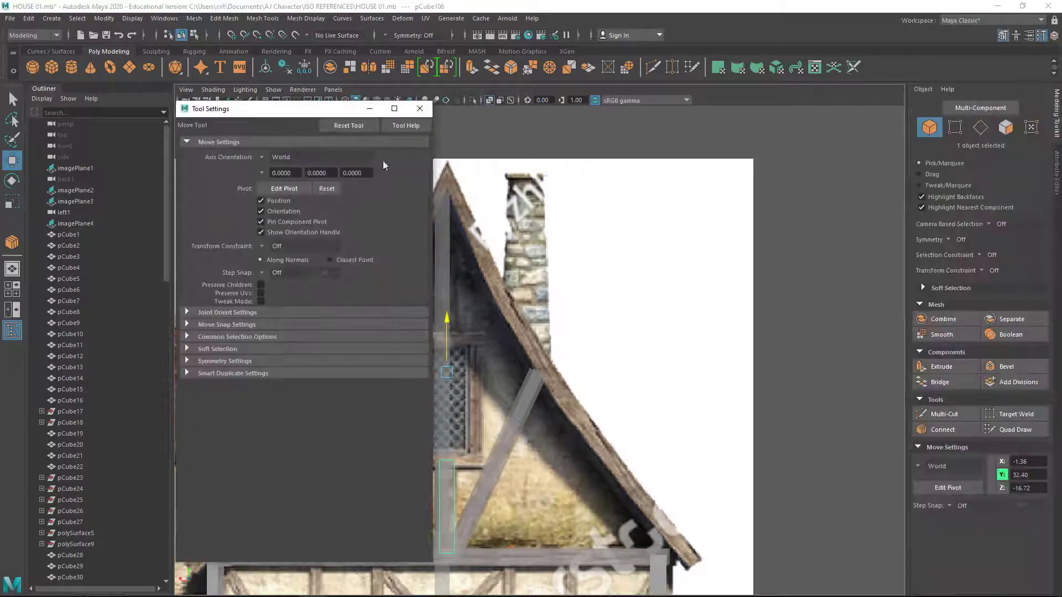
drag(451, 465, 451, 247)
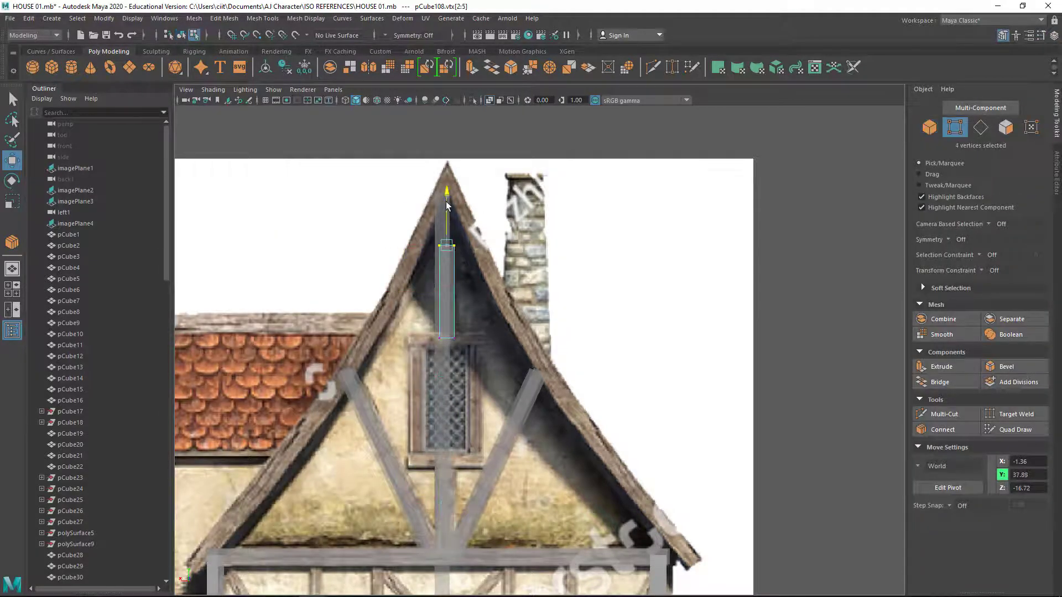
drag(447, 204, 447, 148)
click(567, 252)
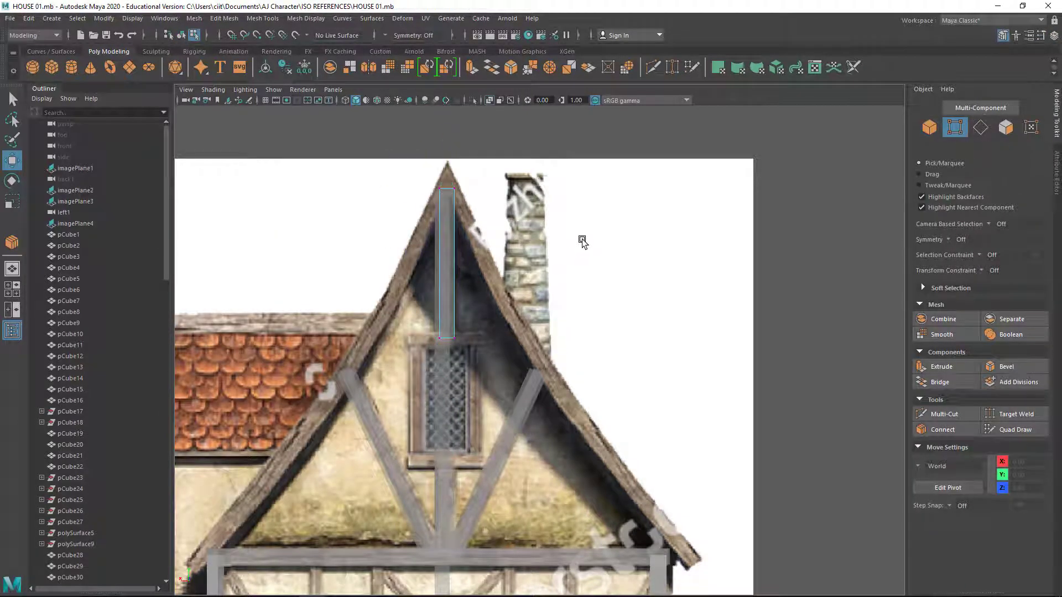
Step: Return to object selection and orbit to inspect the house frame
key(F8)
click(532, 417)
mouse_move(532, 417)
alt+mouse_down()
mouse_move(409, 300)
mouse_move(480, 260)
mouse_move(533, 412)
alt+mouse_up()
click(428, 254)
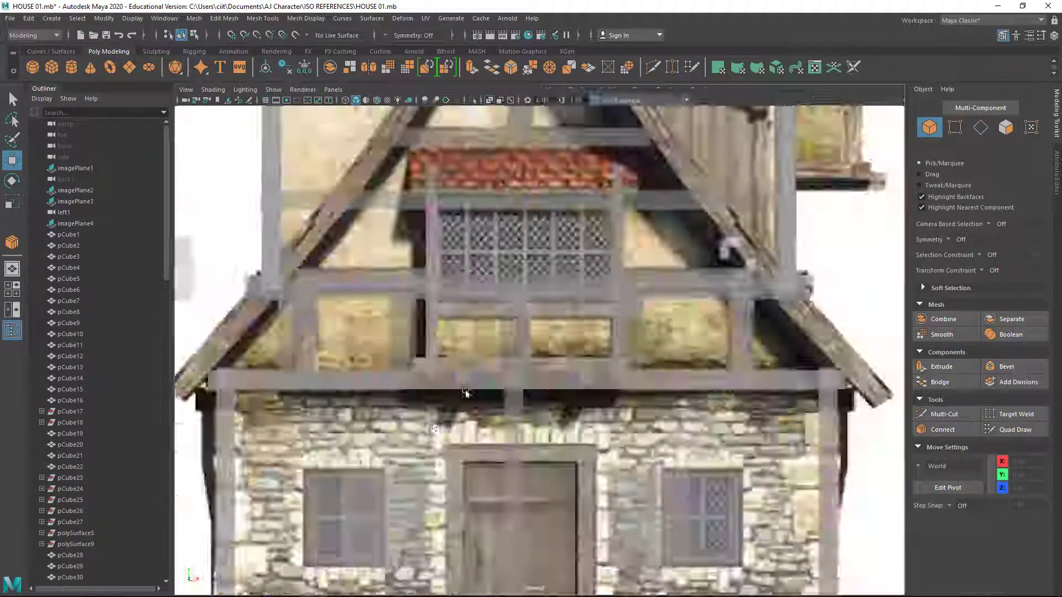
Step: Select and duplicate the side wall window panel
key(space)
key(space)
click(500, 387)
key(space)
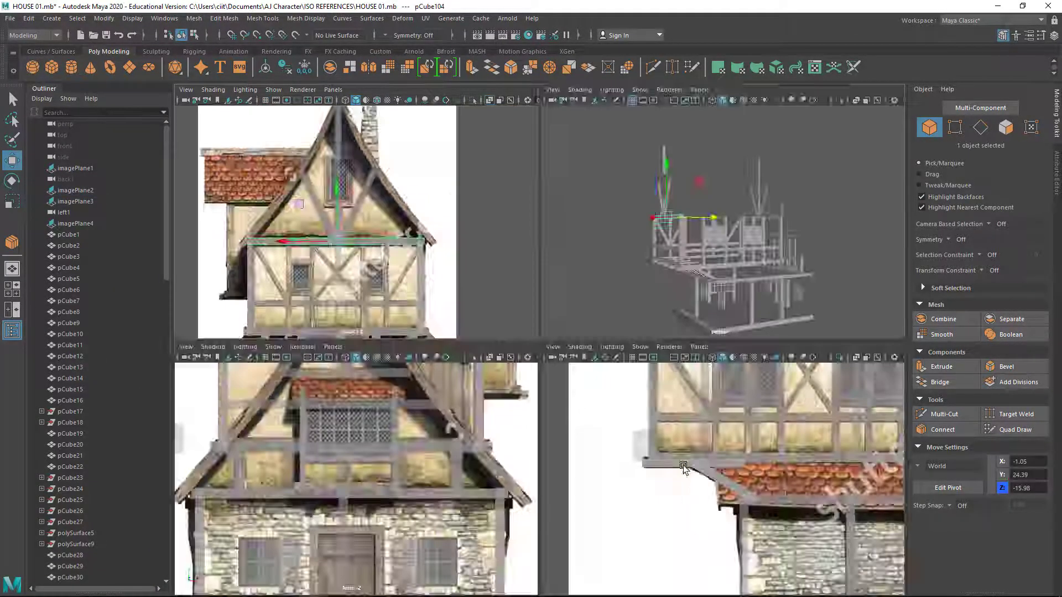
key(space)
click(608, 166)
click(580, 205)
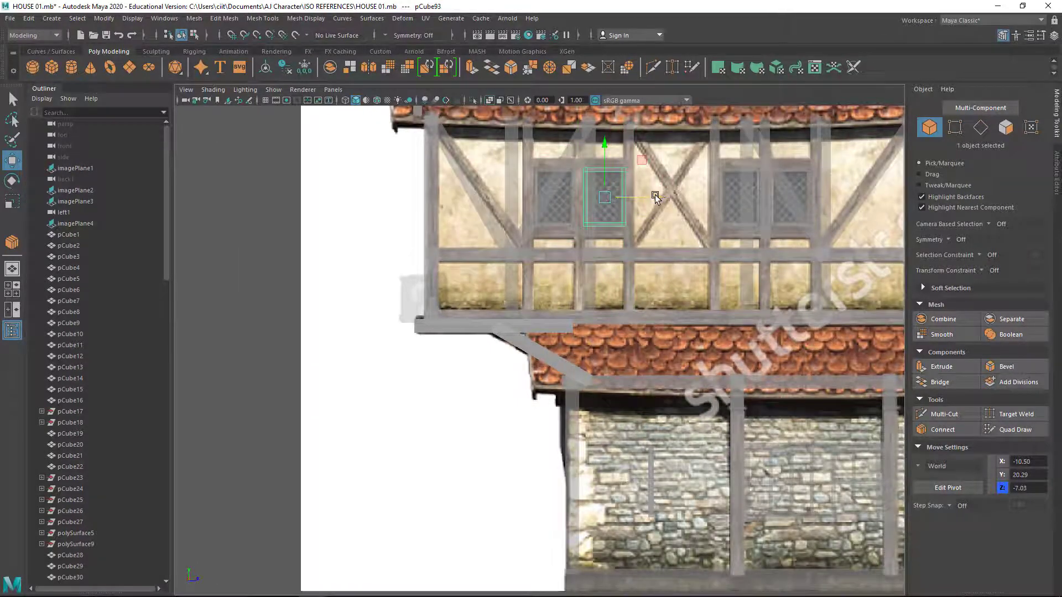
click(332, 197)
key(space)
key(space)
Step: Rotate the panel copy and move it onto the back gable window
key(space)
key(space)
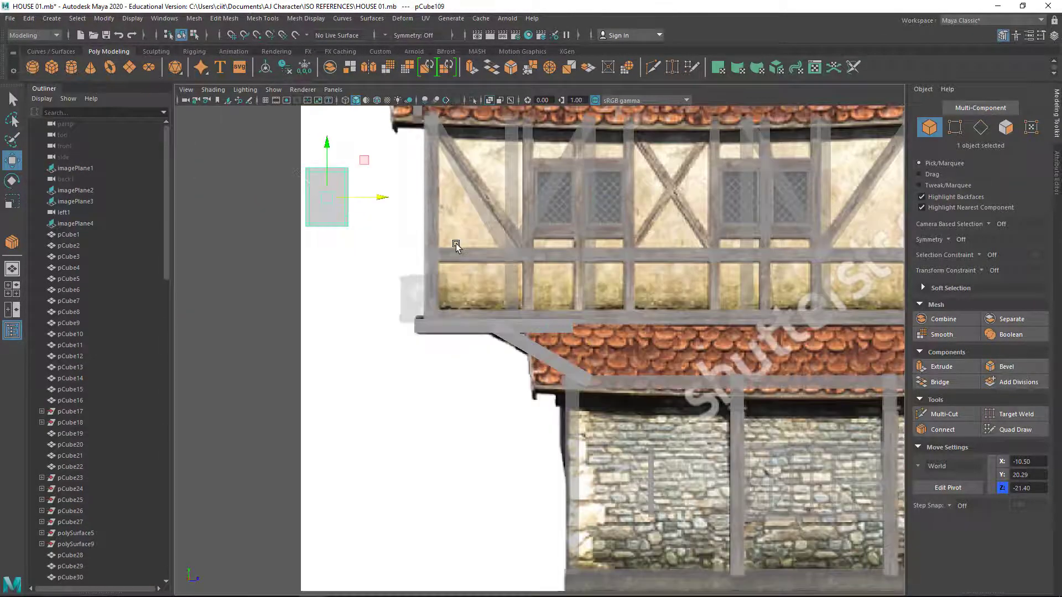
key(space)
key(space)
key(f)
key(e)
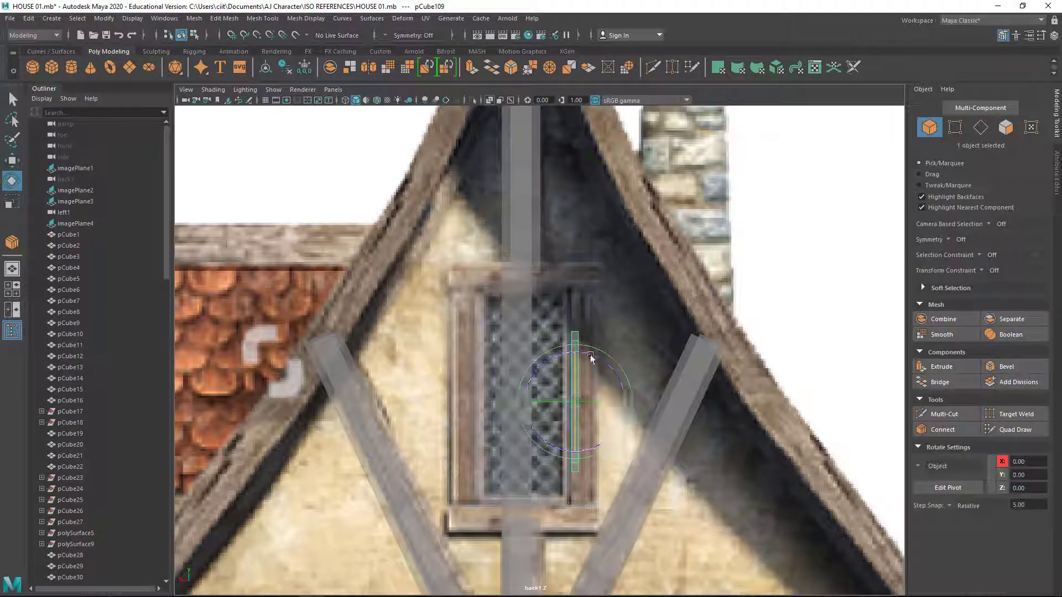
key(w)
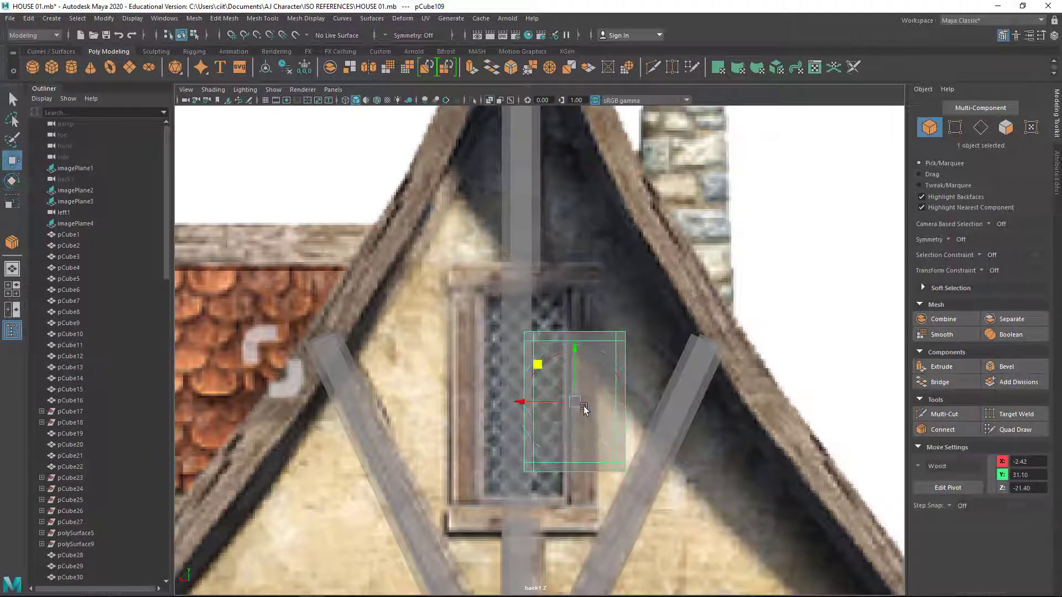
mouse_move(544, 350)
mouse_down()
mouse_move(494, 385)
mouse_move(526, 305)
mouse_up()
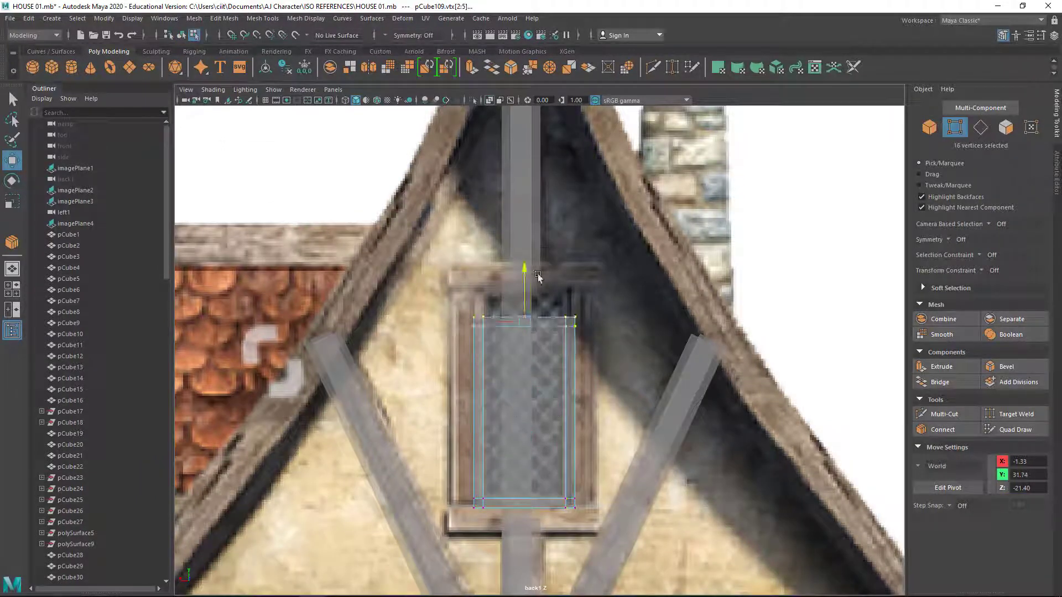
Step: Stretch and narrow the panel to fit the tall latticed window frame
drag(465, 268, 584, 518)
key(r)
drag(576, 396, 567, 399)
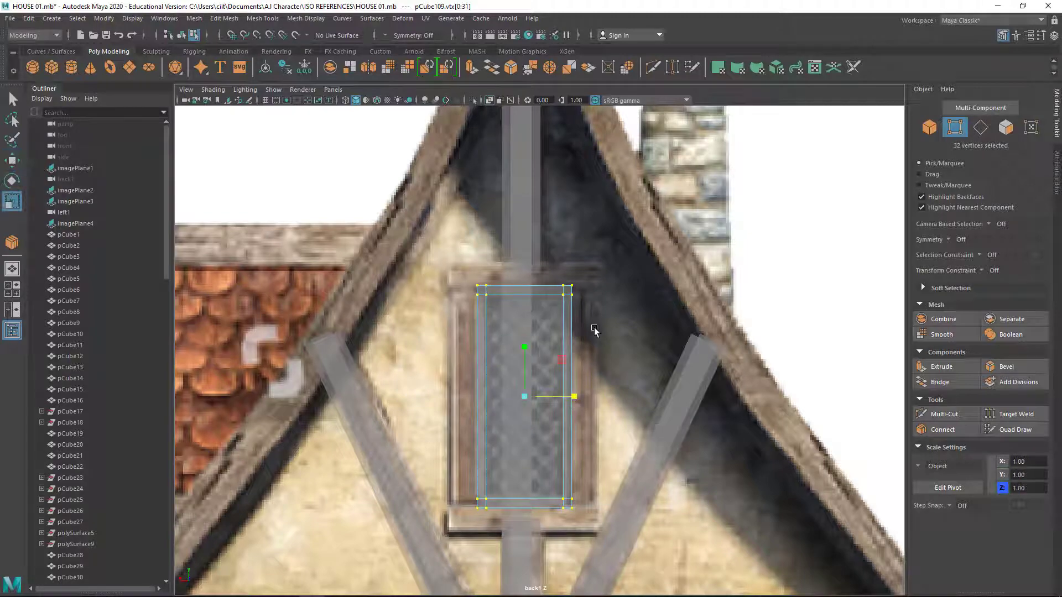
key(w)
key(F8)
key(space)
Step: Turn a copy of the short post horizontal and set it across the top of the gable window
key(space)
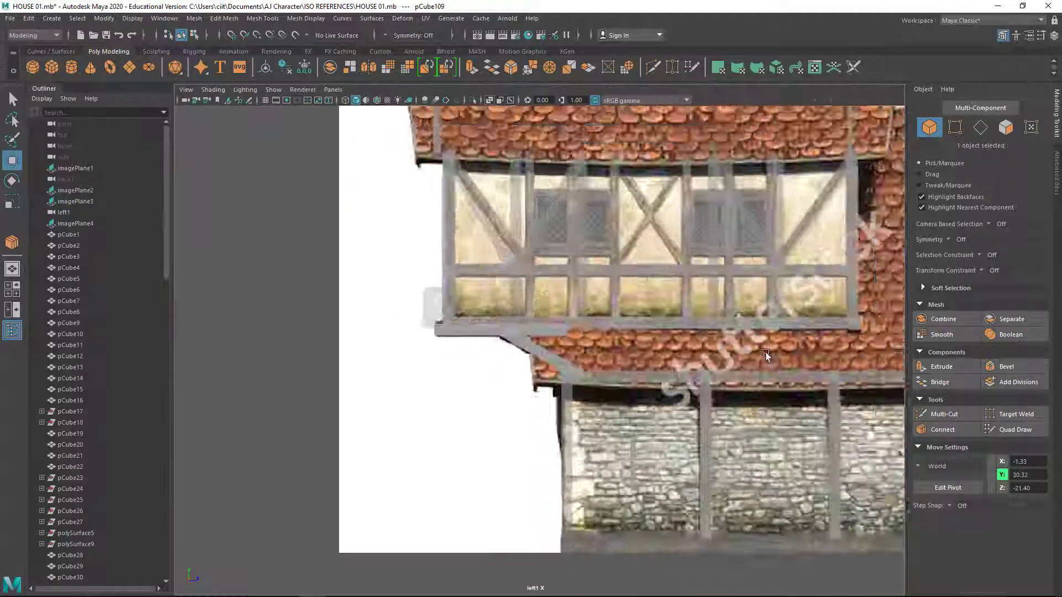
scroll(490, 365, down, 3)
scroll(376, 252, up, 1)
key(space)
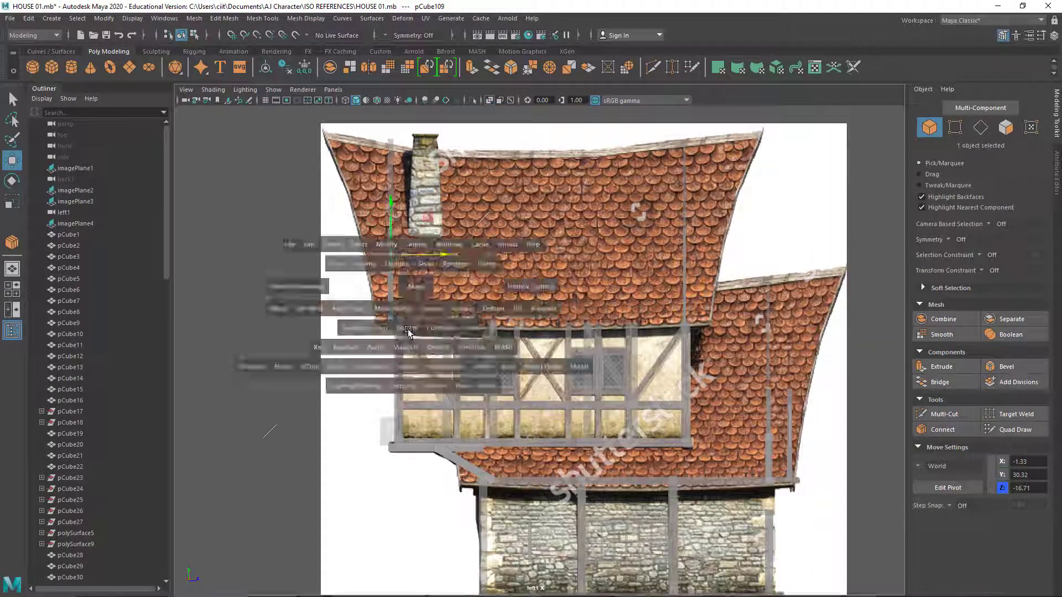
click(592, 459)
scroll(613, 356, down, 3)
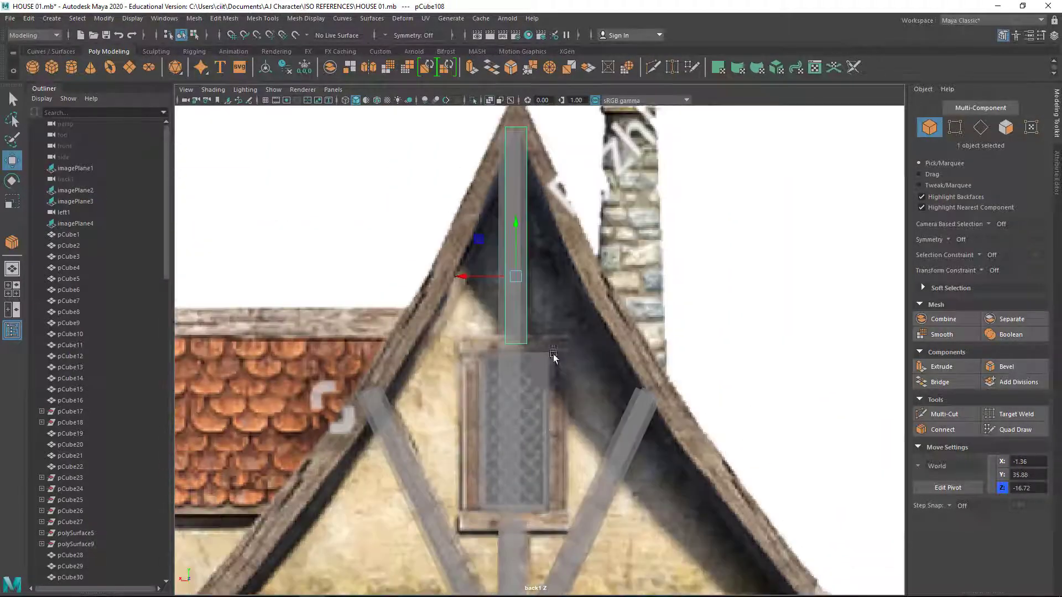
key(e)
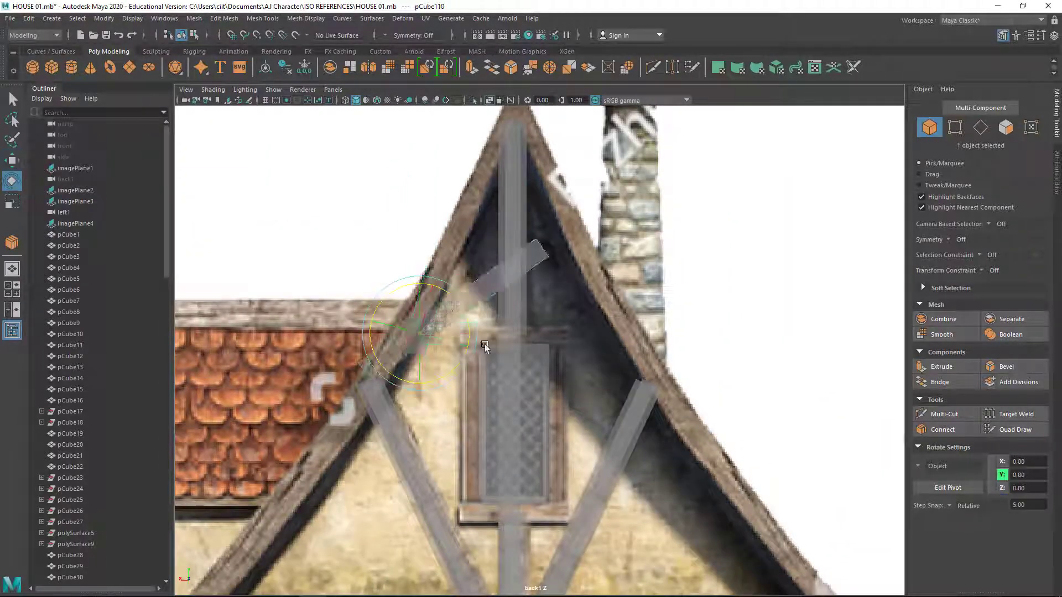
drag(416, 288, 376, 332)
key(w)
drag(475, 332, 528, 336)
Step: Shorten the horizontal head rail to the width of the window by moving its end vertices
key(F9)
drag(661, 315, 702, 354)
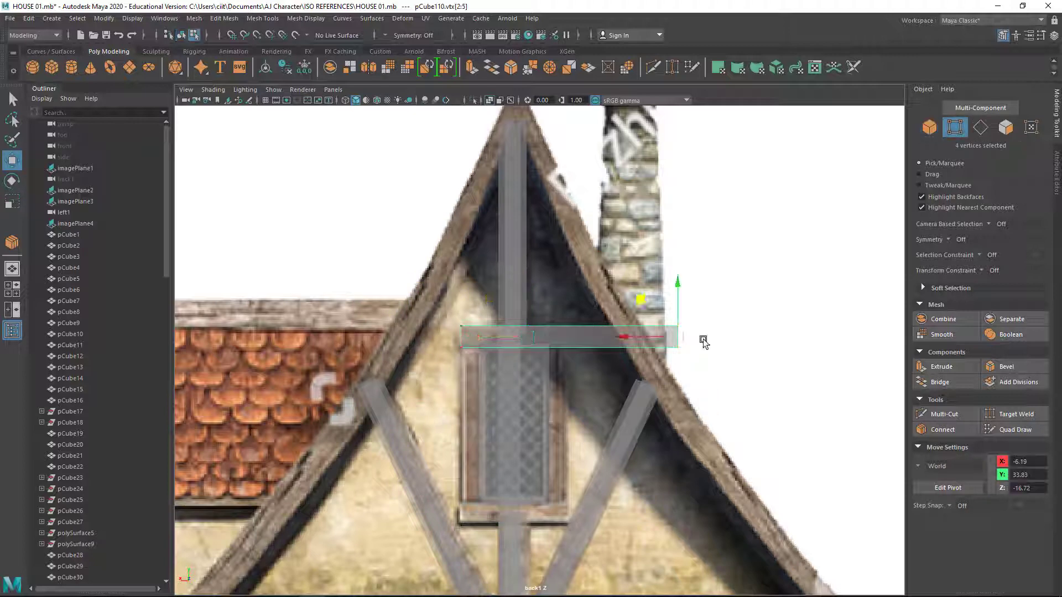
drag(625, 336, 518, 325)
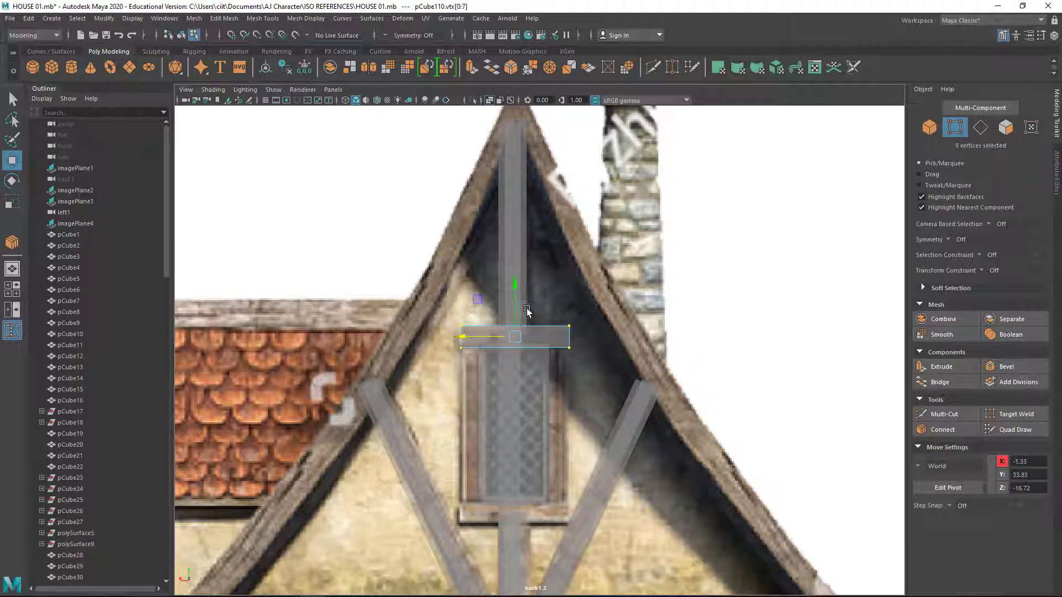
key(r)
key(F8)
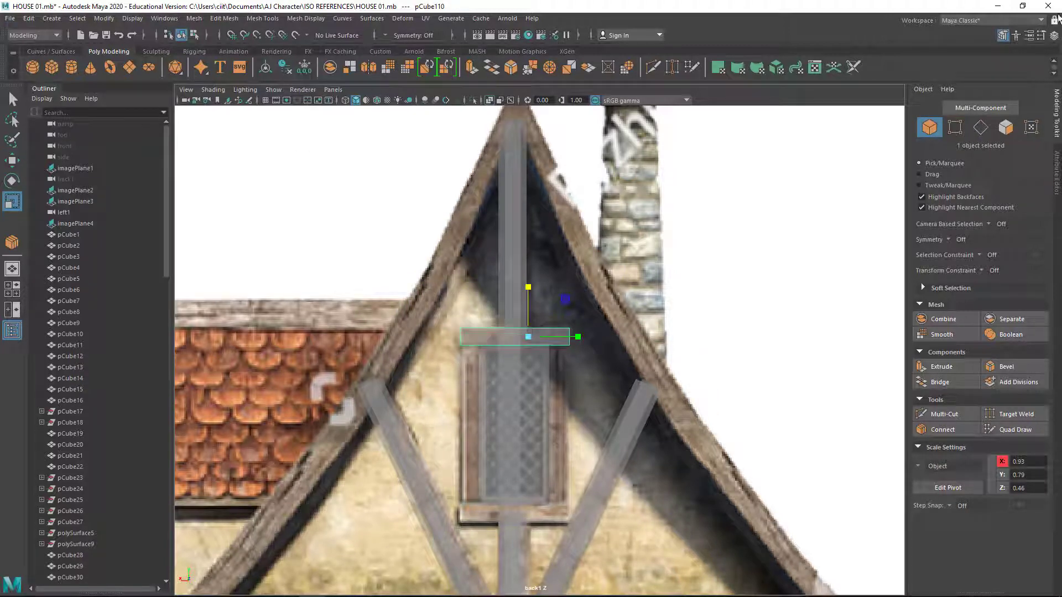
double_click(12, 200)
click(417, 108)
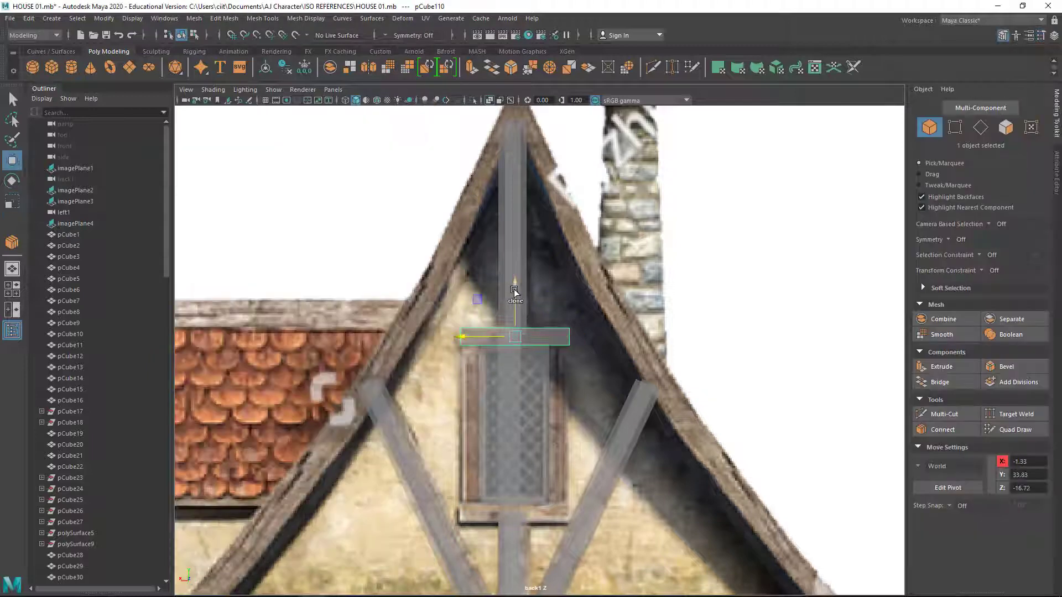
Step: Clone the left window frame piece onto the window's right side as a vertical jamb
click(508, 550)
alt+middle_drag(508, 553, 515, 492)
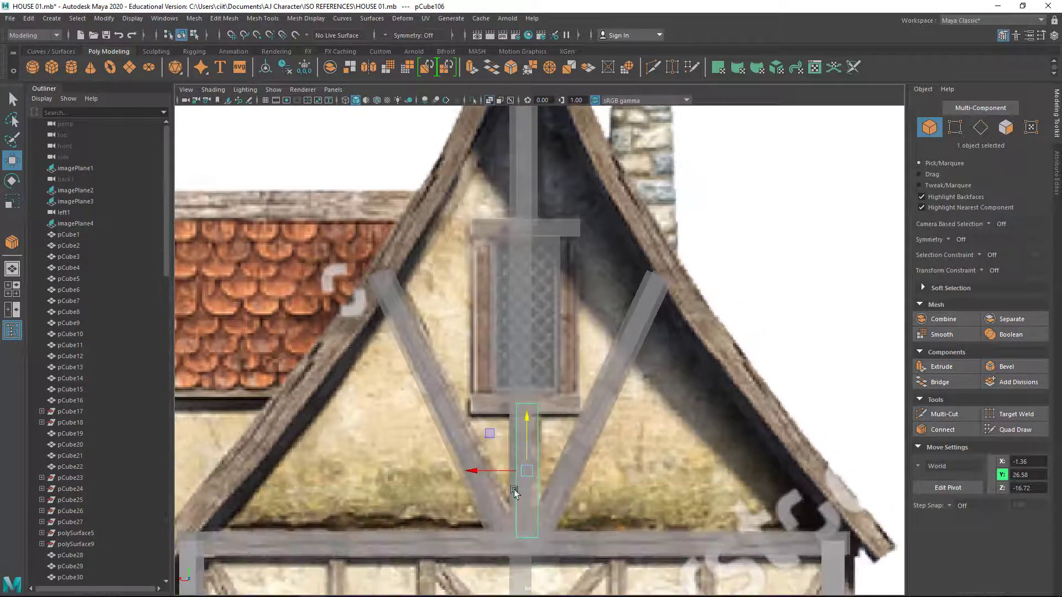
click(474, 360)
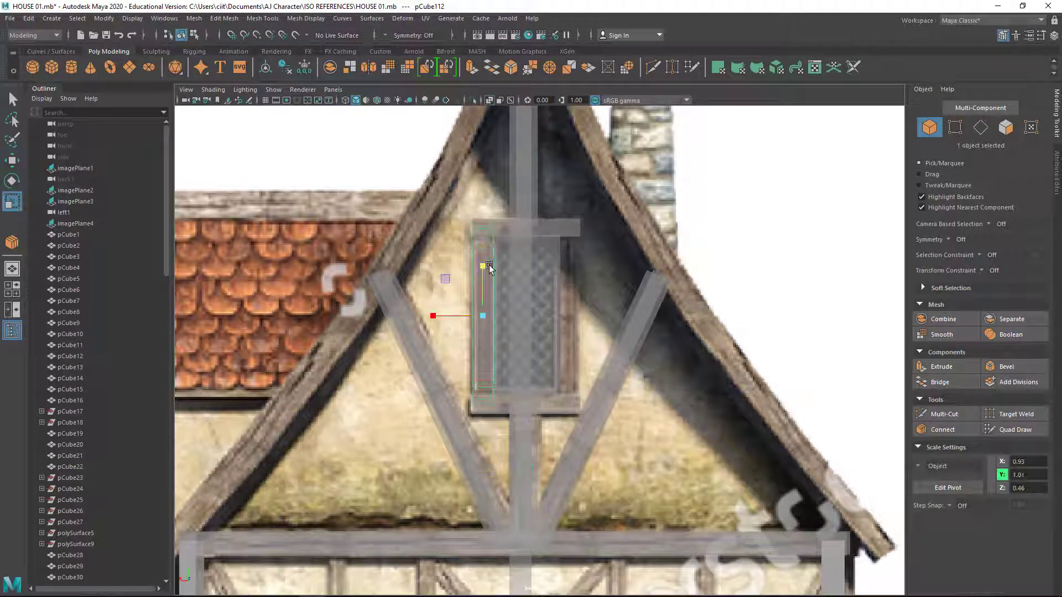
mouse_move(430, 316)
shift+mouse_down()
mouse_move(545, 312)
mouse_move(565, 341)
mouse_move(531, 332)
shift+mouse_up()
key(space)
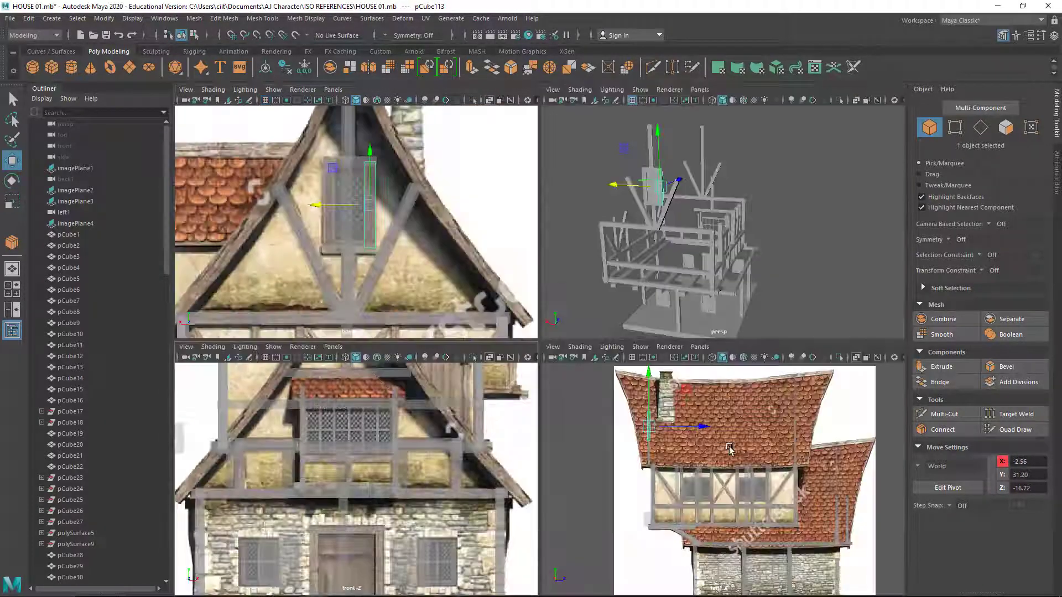
Step: Select the gable window panel in the enlarged side reference view
key(space)
key(space)
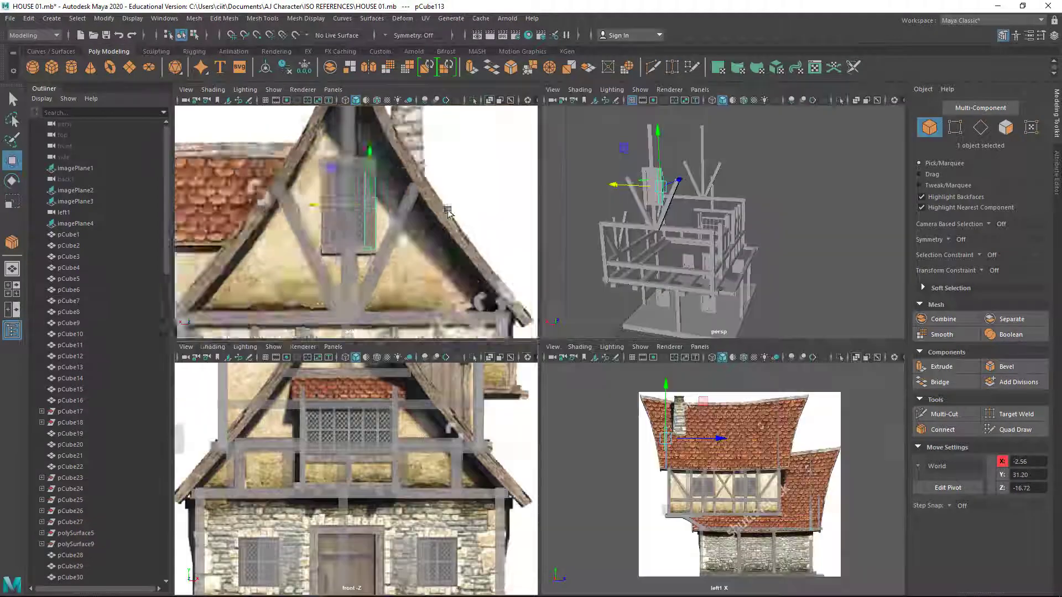
key(space)
key(space)
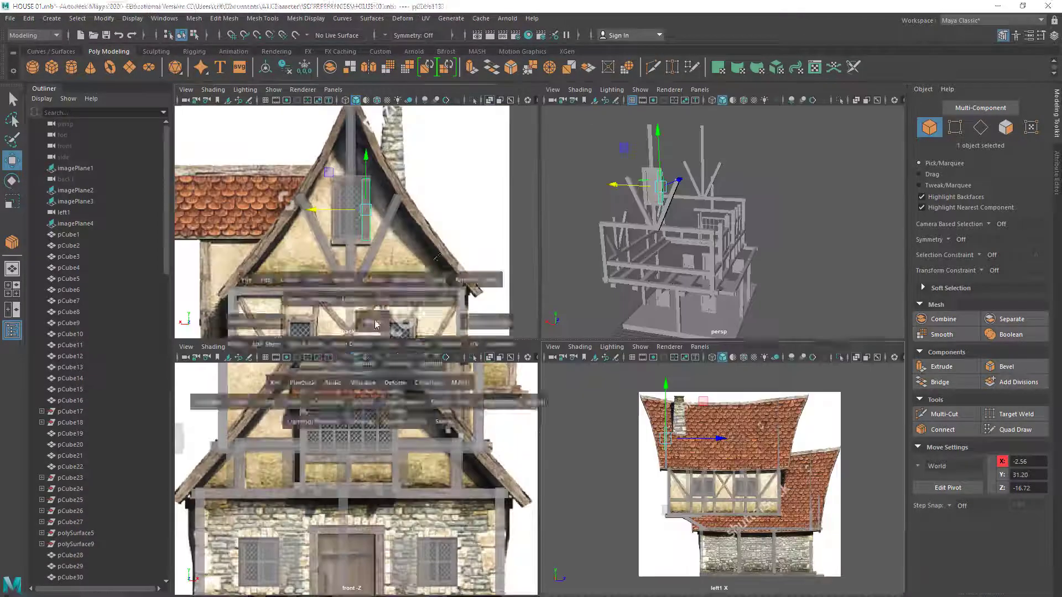
key(space)
scroll(436, 131, up, 2)
scroll(533, 157, down, 2)
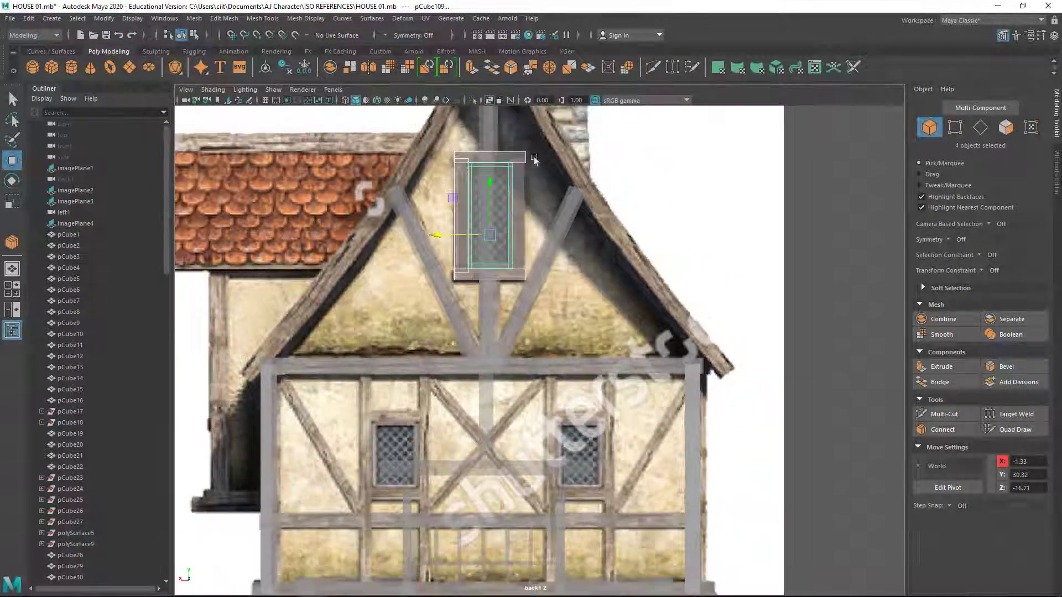
click(553, 294)
alt+middle_drag(553, 295, 387, 409)
click(390, 406)
Step: Duplicate the gable window panel and move the copy down onto the back wall's left latticed window
key(space)
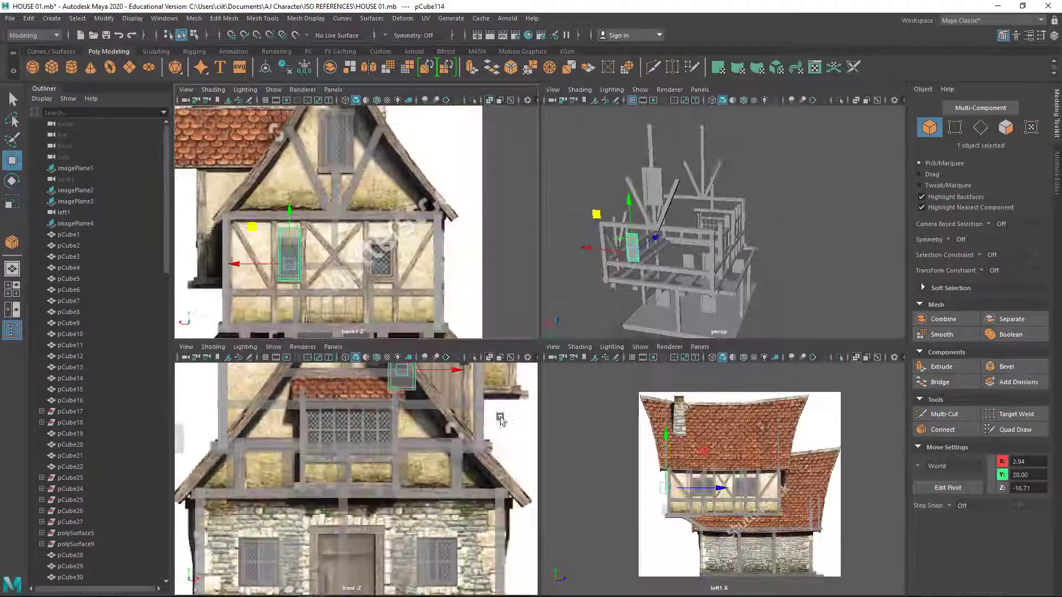
key(space)
scroll(497, 332, up, 2)
scroll(494, 314, up, 3)
mouse_move(493, 314)
middle_down()
mouse_move(468, 318)
mouse_move(507, 327)
middle_up()
key(r)
key(w)
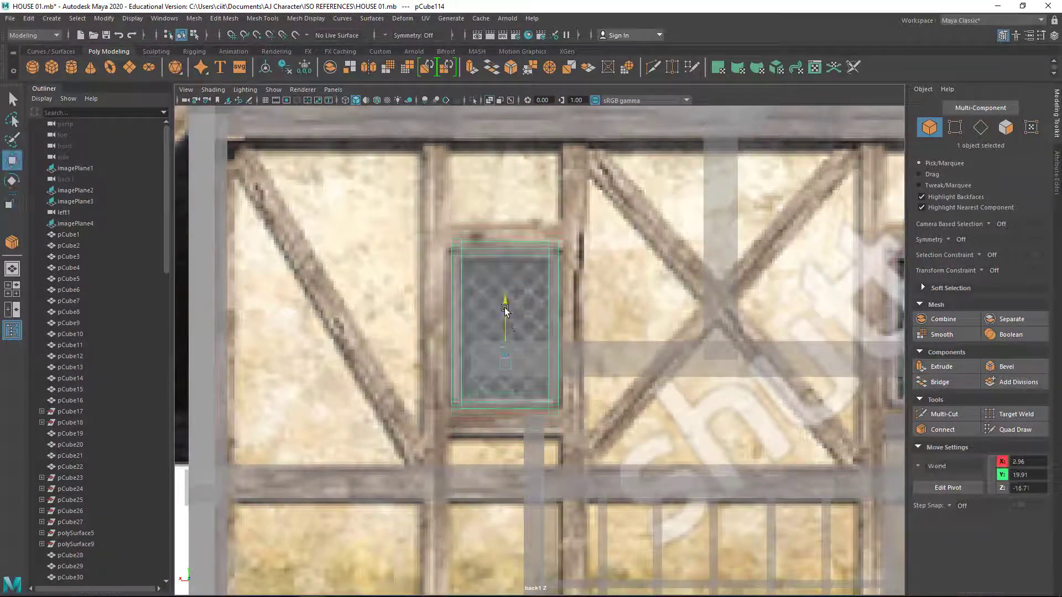